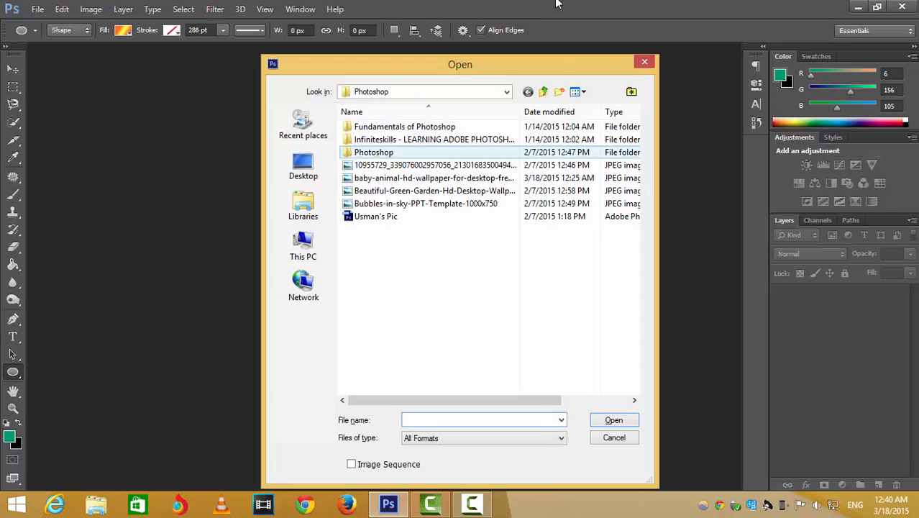
# - Open the image file baby-animal-hd-wallpaper-for-desktop-free-download
pyautogui.click(475, 178)
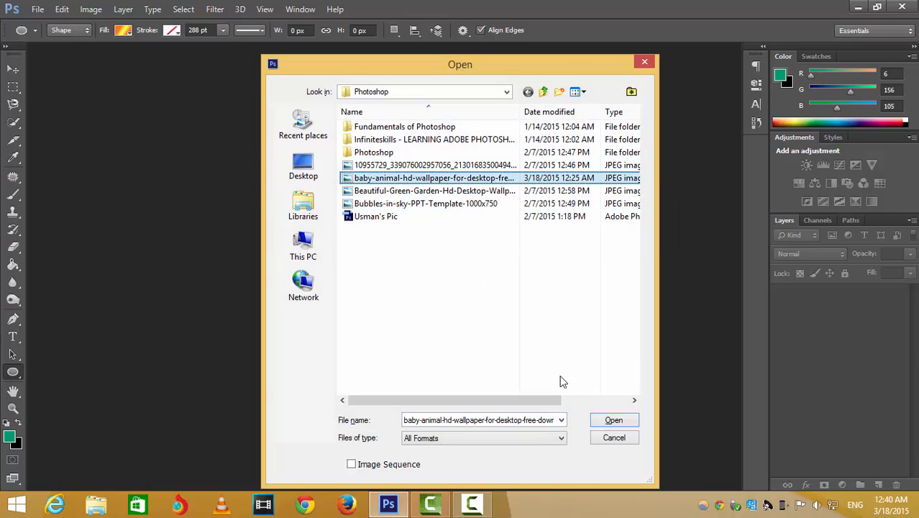
pyautogui.click(631, 423)
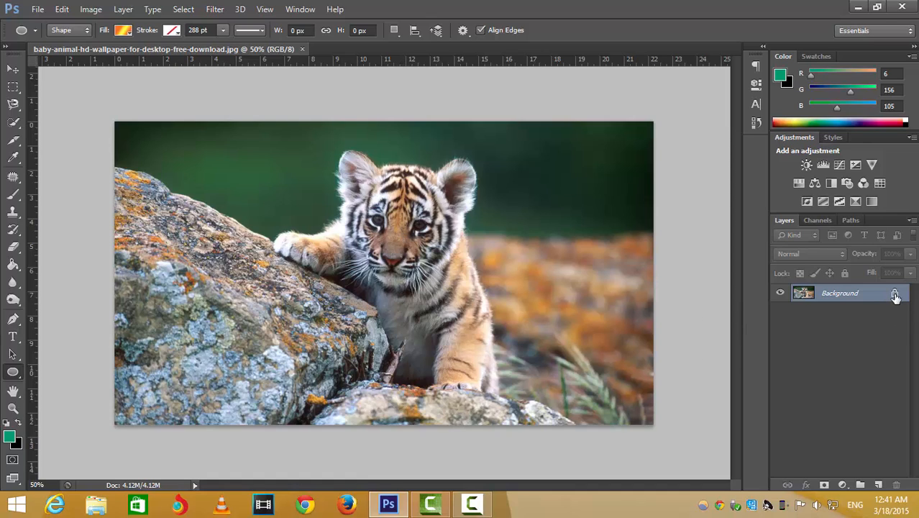
# - Unlock the Background layer so it becomes a regular layer, and rename it "Cute Guy!"
pyautogui.moveTo(895, 297); pyautogui.dragTo(895, 485)
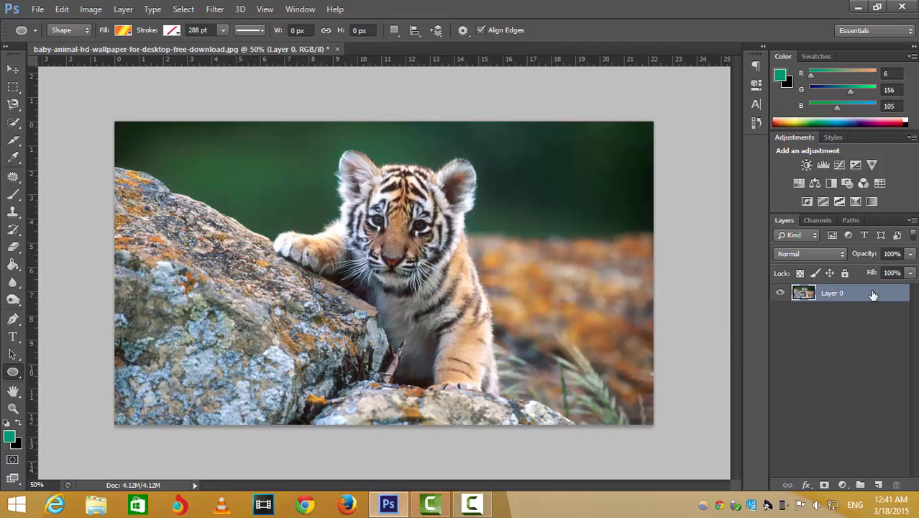
pyautogui.doubleClick(835, 293)
pyautogui.write('Cute Guy!')
pyautogui.press('Return')
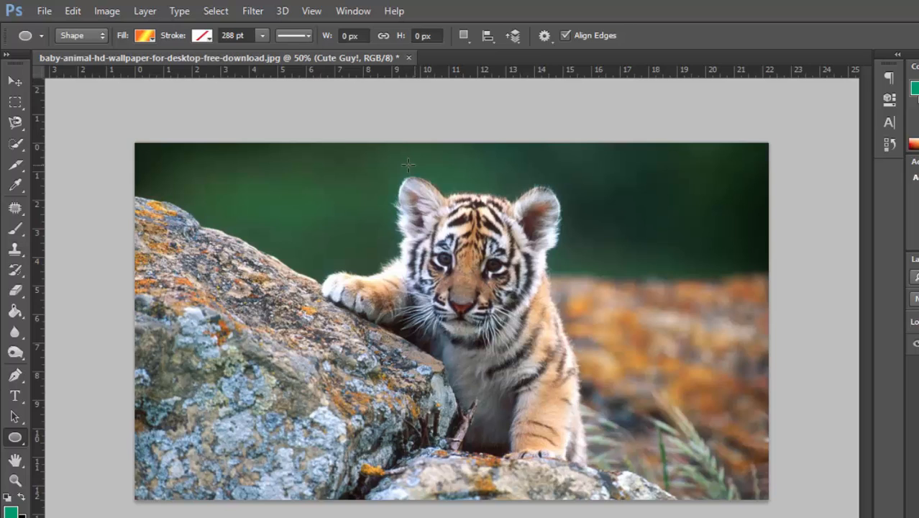
# - Switch through the Move tool to the Rectangular Marquee tool
pyautogui.press('v')
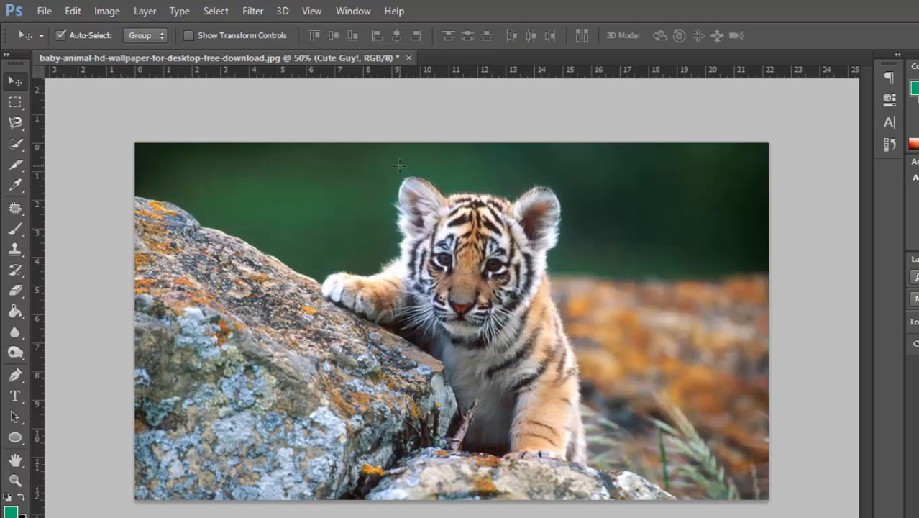
pyautogui.moveTo(361, 259)
pyautogui.mouseDown()
pyautogui.moveTo(271, 261)
pyautogui.moveTo(323, 263)
pyautogui.moveTo(358, 251)
pyautogui.mouseUp()
pyautogui.press('z')
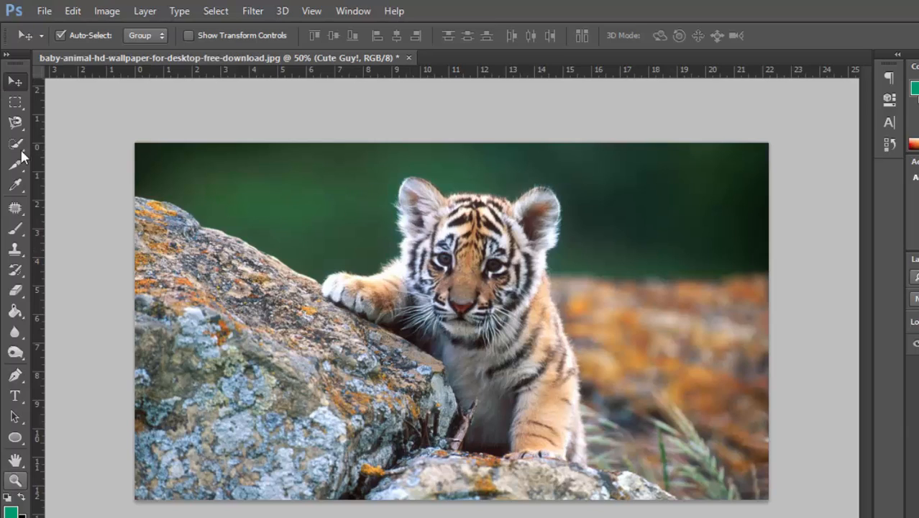
pyautogui.click(25, 108)
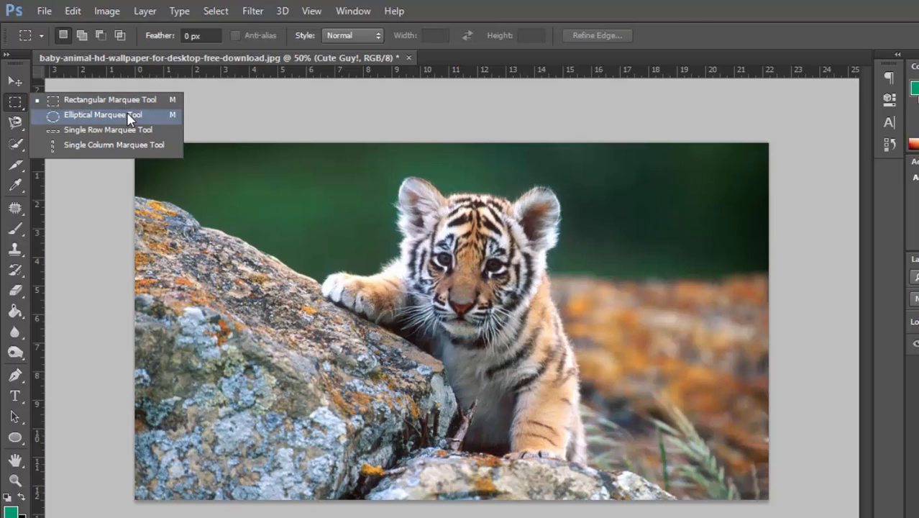
pyautogui.click(134, 98)
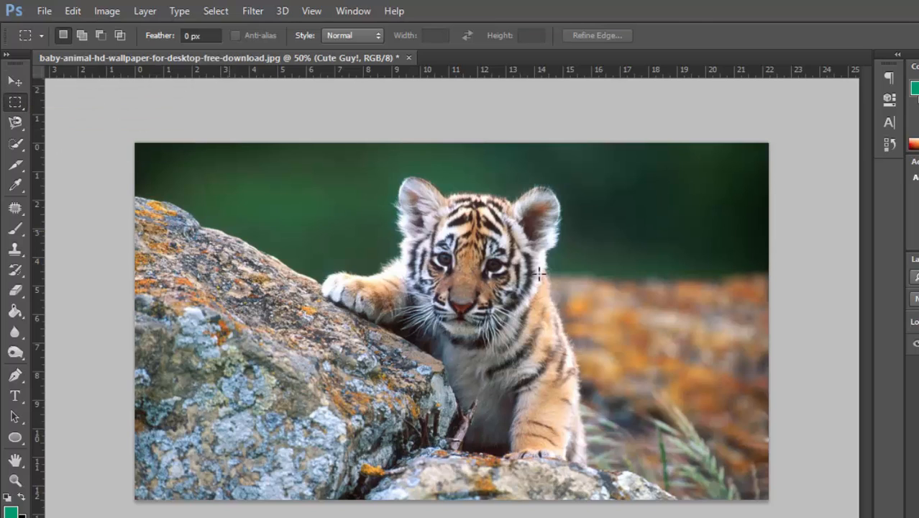
# - Alternate between the Elliptical and Rectangular Marquee tools, ending on the Rectangular Marquee
pyautogui.rightClick(17, 103)
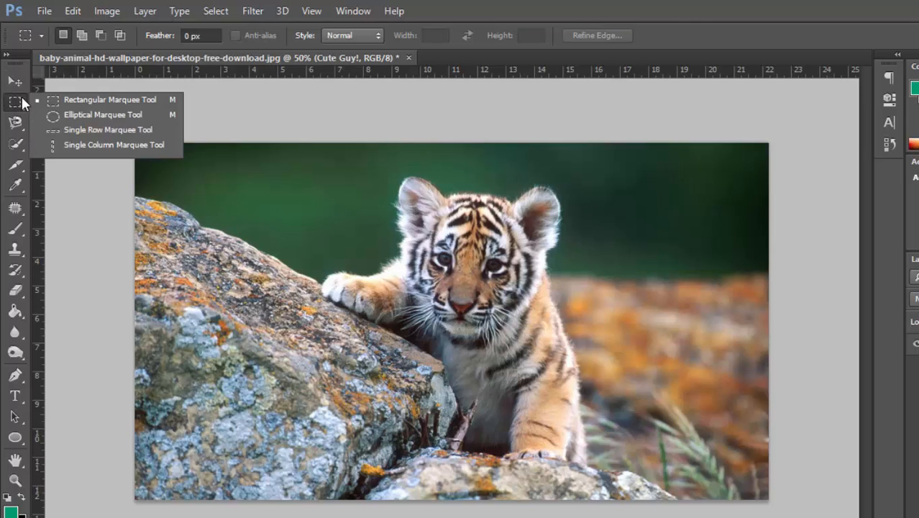
pyautogui.click(128, 115)
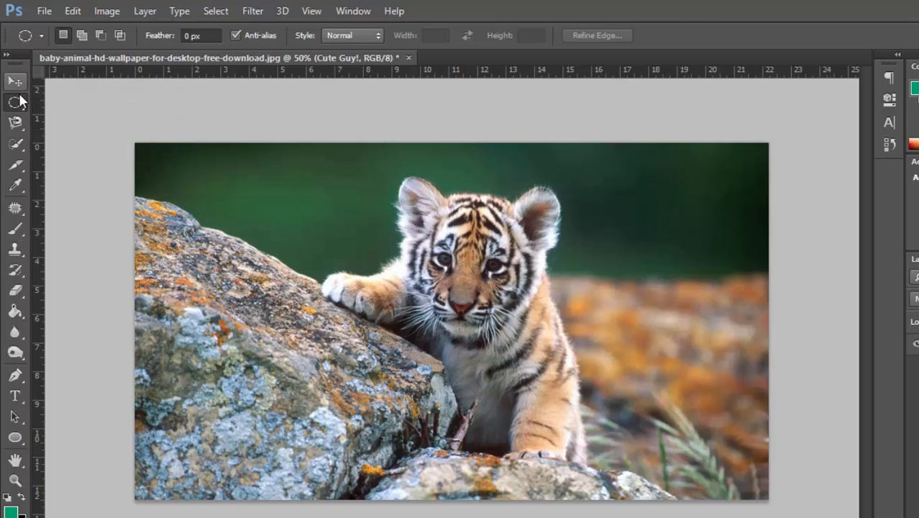
pyautogui.rightClick(18, 103)
pyautogui.click(82, 98)
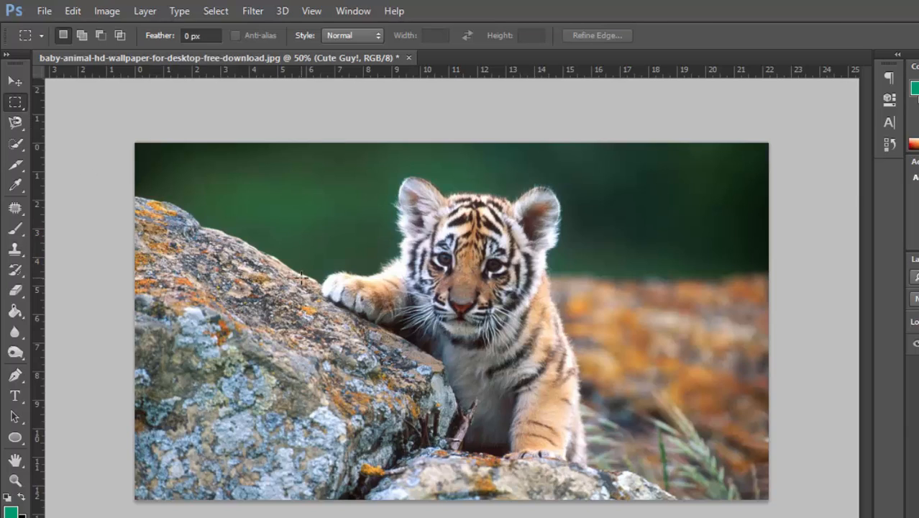
pyautogui.hotkey('shift', 'm')
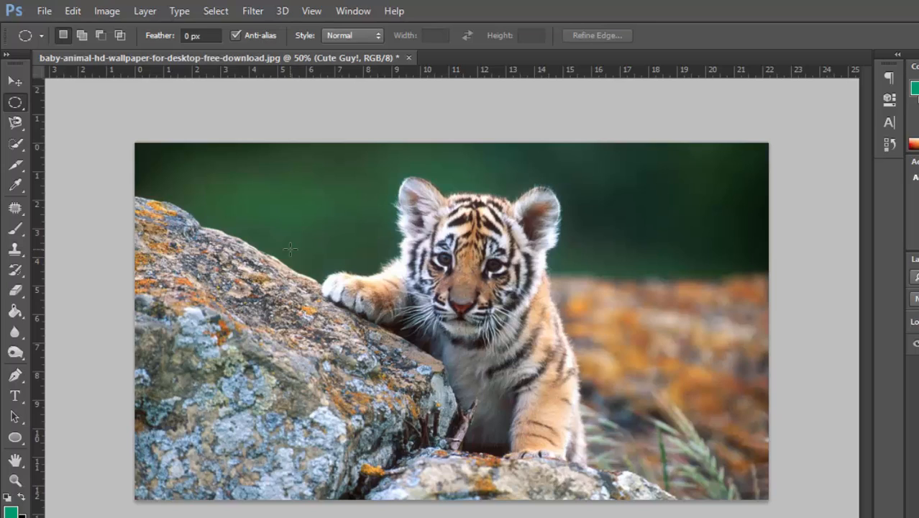
pyautogui.hotkey('shift', 'm')
pyautogui.hotkey('shift', 'm')
pyautogui.hotkey('shift', 'm')
pyautogui.hotkey('shift', 'm')
pyautogui.hotkey('shift', 'm')
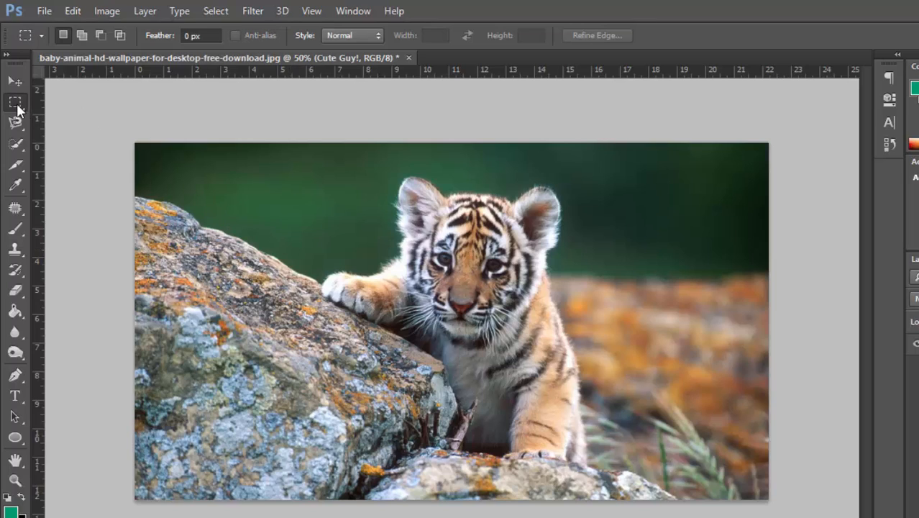
# - Draw a rectangular marquee across the rock and half of the cub's face, and shift the selection slightly upward and left
pyautogui.moveTo(204, 225); pyautogui.dragTo(472, 399)
pyautogui.hotkey('shift', 'm')
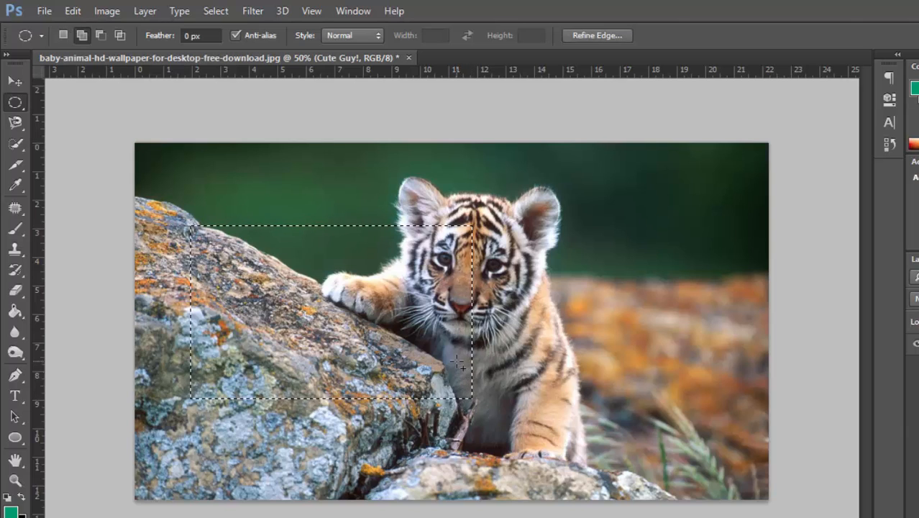
pyautogui.moveTo(439, 283)
pyautogui.mouseDown()
pyautogui.moveTo(494, 394)
pyautogui.moveTo(440, 264)
pyautogui.mouseUp()
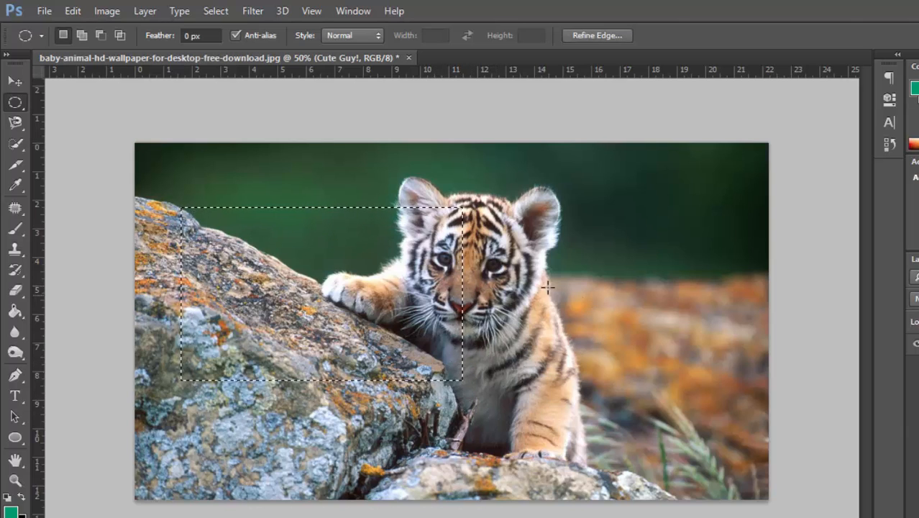
# - Replace the selection with a circular marquee over the cub's chin and the rock, and deselect it
pyautogui.moveTo(510, 279); pyautogui.dragTo(349, 437)
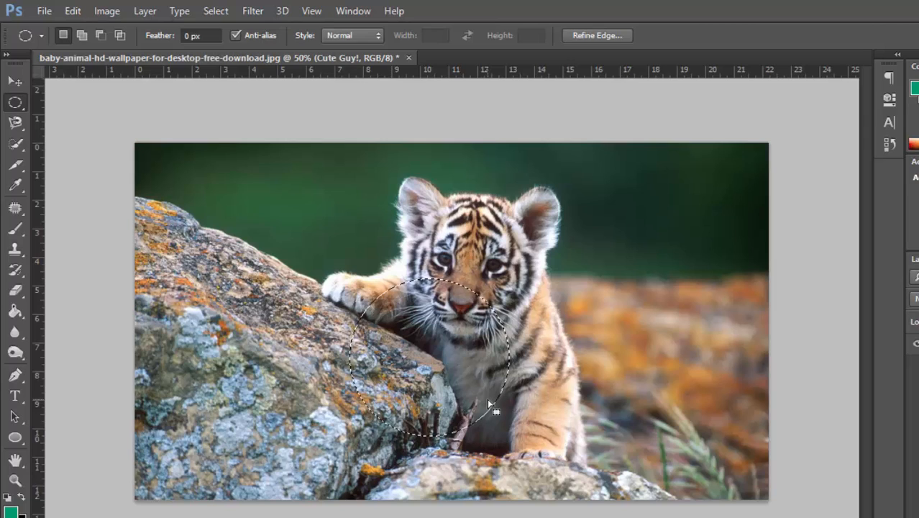
pyautogui.hotkey('shift', 'm')
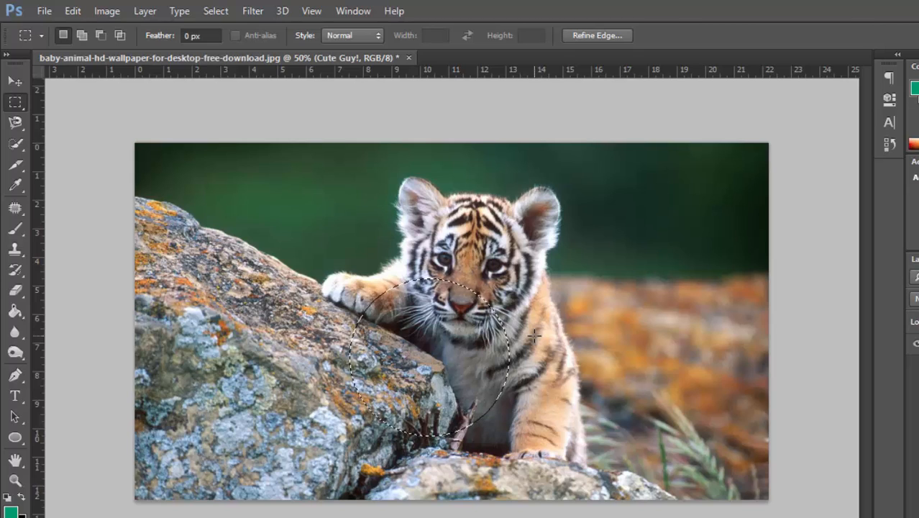
pyautogui.hotkey('ctrl', 'd')
# - Draw a rectangular marquee around the cub's head and body, and deselect it
pyautogui.moveTo(375, 189); pyautogui.dragTo(642, 470)
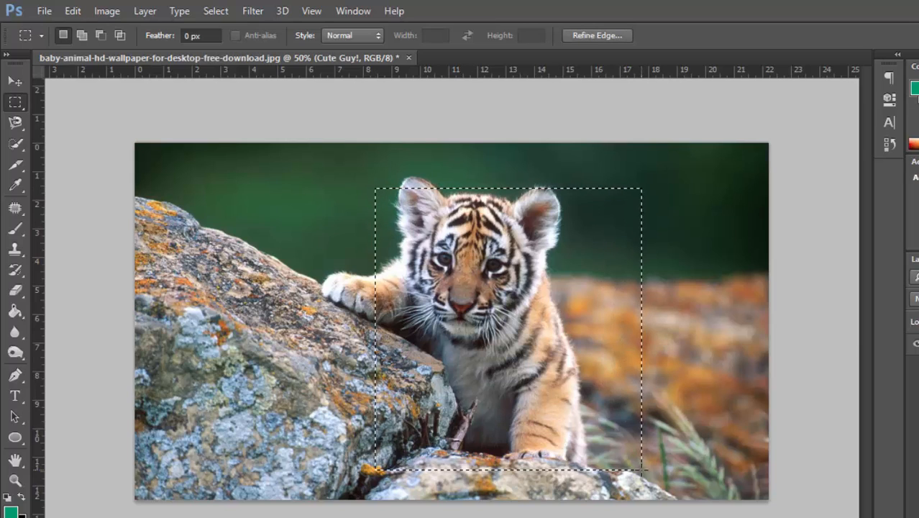
pyautogui.hotkey('ctrl', 'd')
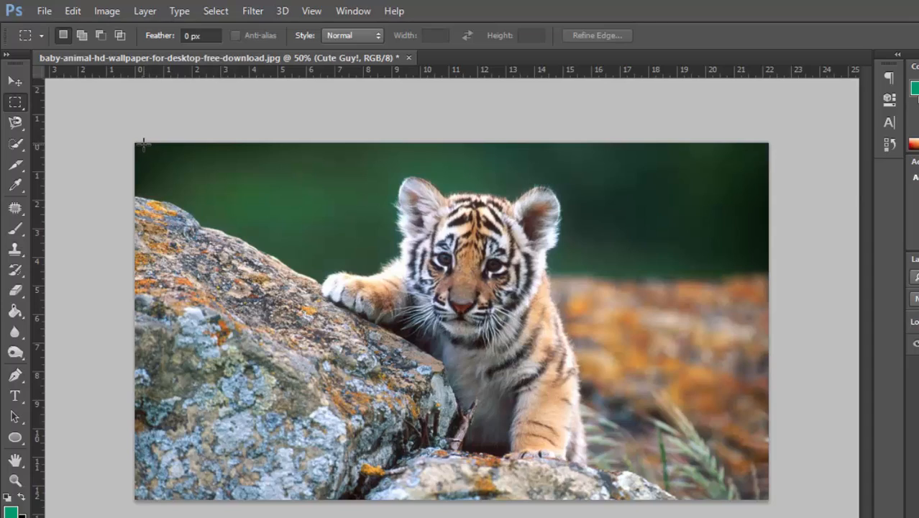
# - Zoom in and out on the cub, fit the whole image on screen, and check the zoom percentage
pyautogui.hotkey('ctrl', '+')
pyautogui.hotkey('ctrl', '+')
pyautogui.hotkey('ctrl', '+')
pyautogui.hotkey('ctrl', '+')
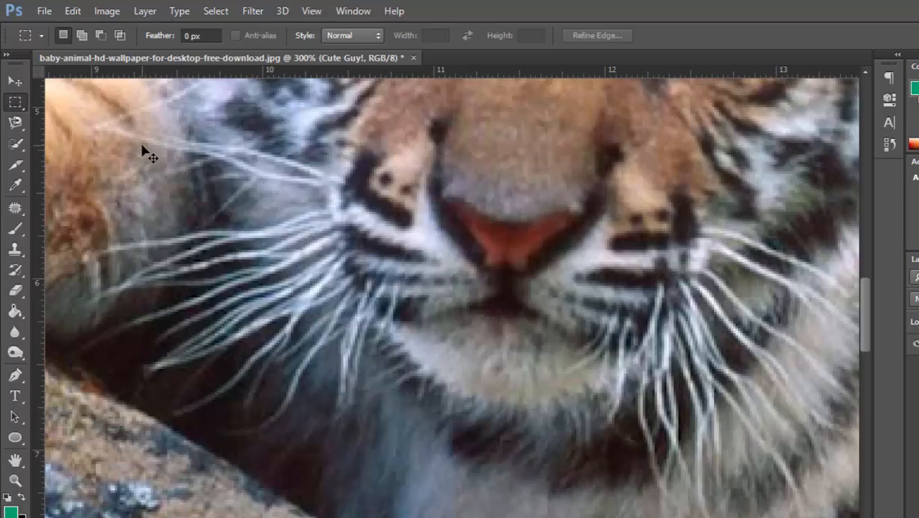
pyautogui.hotkey('ctrl', '-')
pyautogui.hotkey('ctrl', '-')
pyautogui.hotkey('ctrl', '-')
pyautogui.hotkey('ctrl', '-')
pyautogui.hotkey('ctrl', '-')
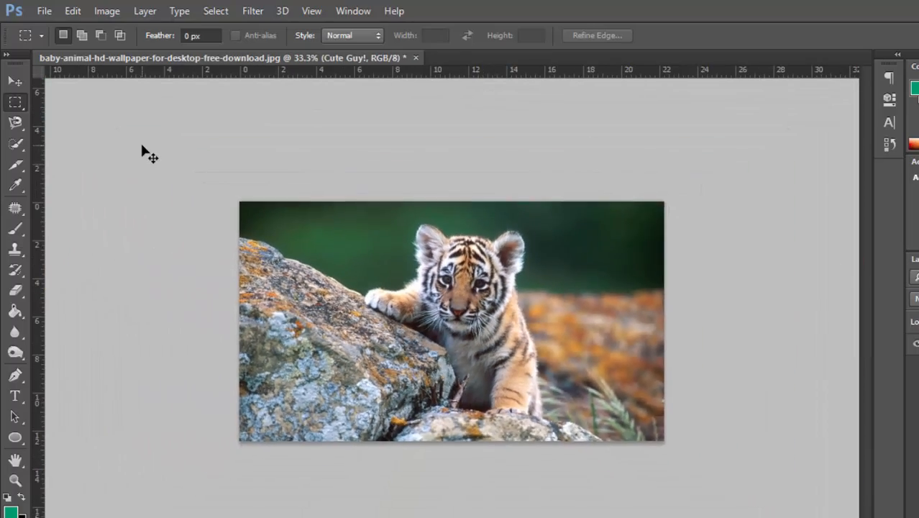
pyautogui.hotkey('ctrl', '+')
pyautogui.hotkey('ctrl', '+')
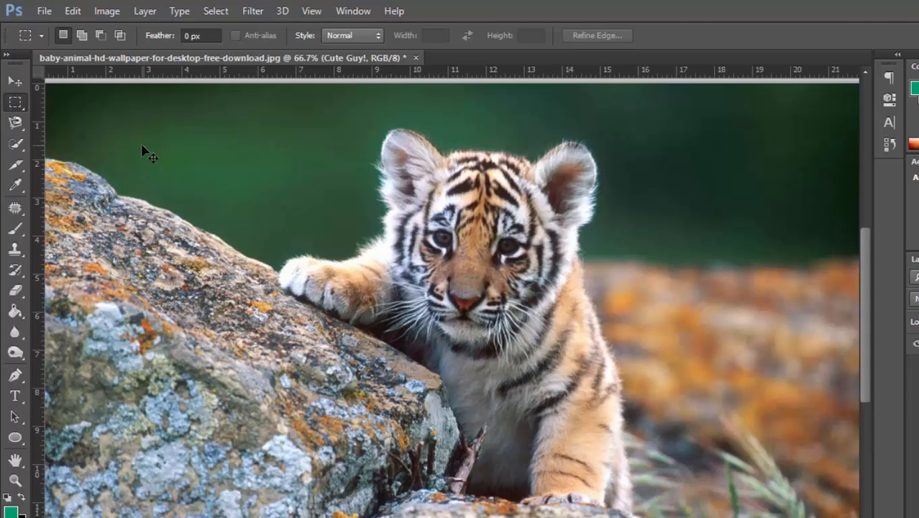
pyautogui.hotkey('ctrl', '+')
pyautogui.hotkey('ctrl', '+')
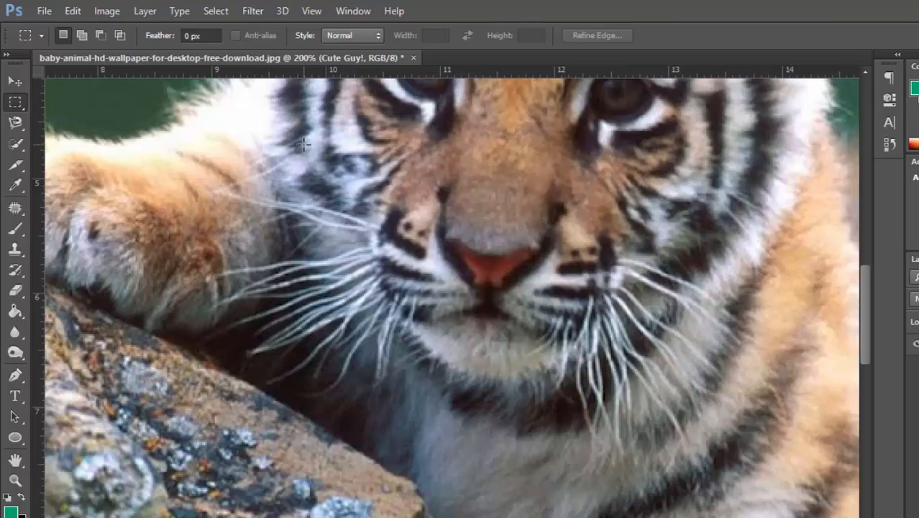
pyautogui.hotkey('ctrl', '0')
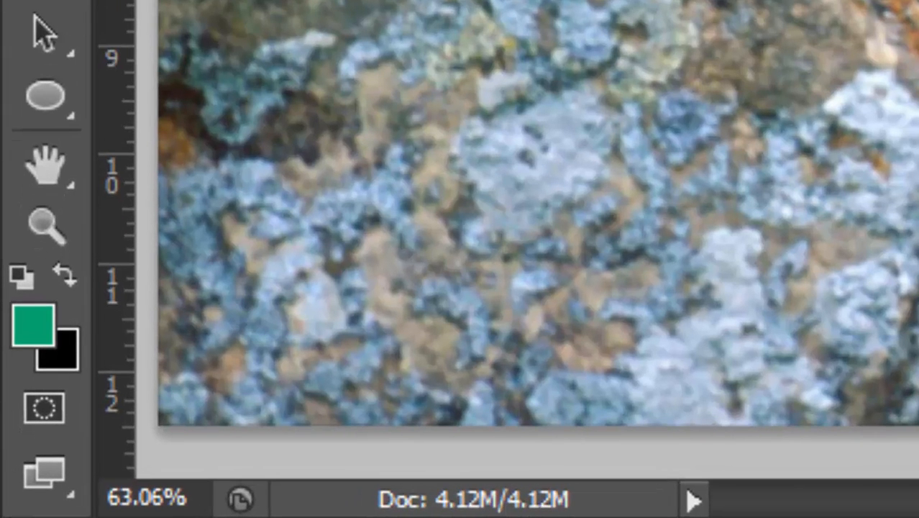
pyautogui.moveTo(108, 498); pyautogui.dragTo(192, 504)
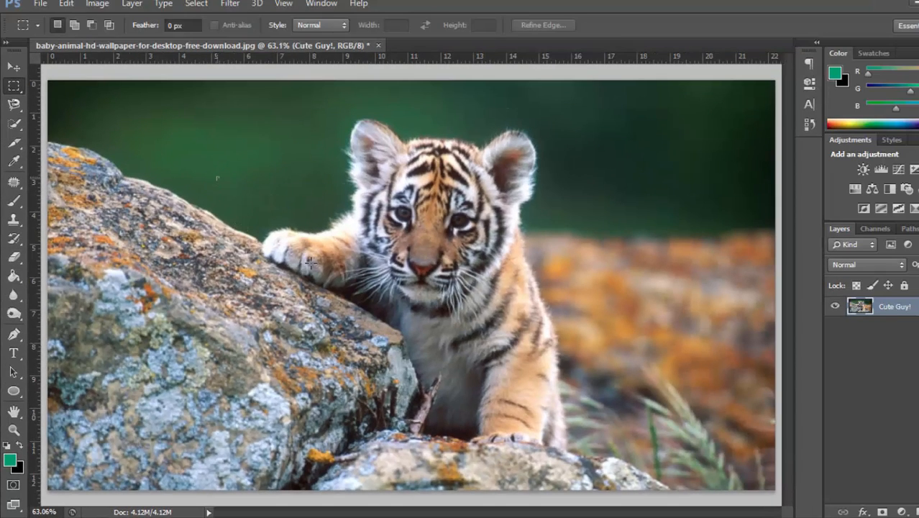
# - Draw a rectangular marquee over the cub and move the selection up to frame its head and raised paw
pyautogui.moveTo(217, 176); pyautogui.dragTo(585, 424)
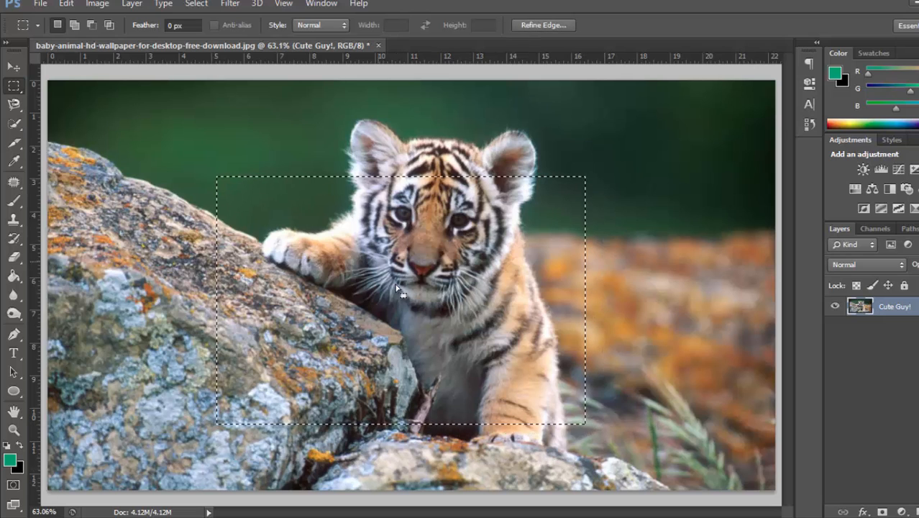
pyautogui.moveTo(416, 336); pyautogui.dragTo(446, 272)
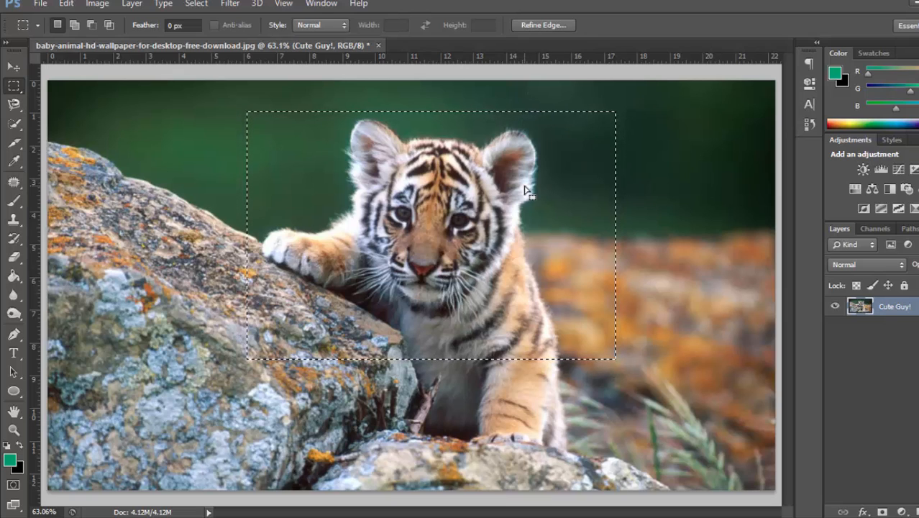
# - Invert the selection to delete everything outside the rectangle around the cub, and deselect
pyautogui.hotkey('ctrl', 'shift', 'i')
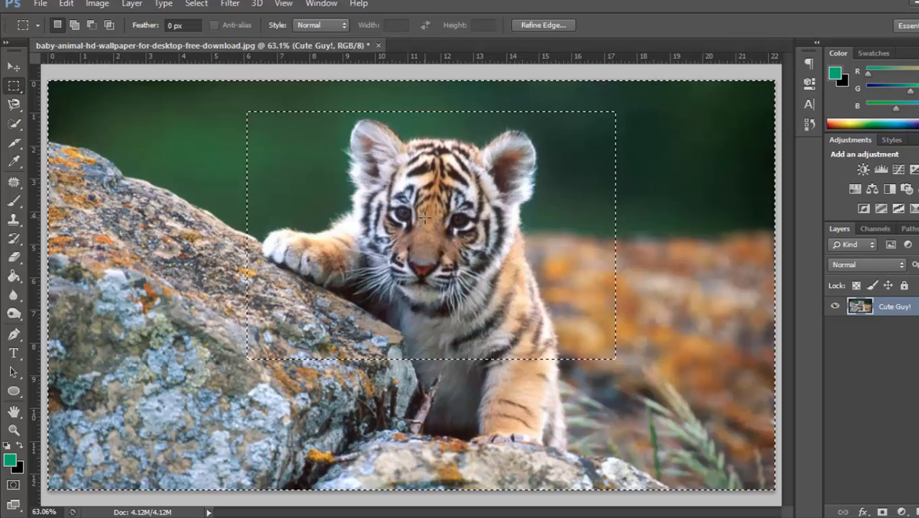
pyautogui.press('Delete')
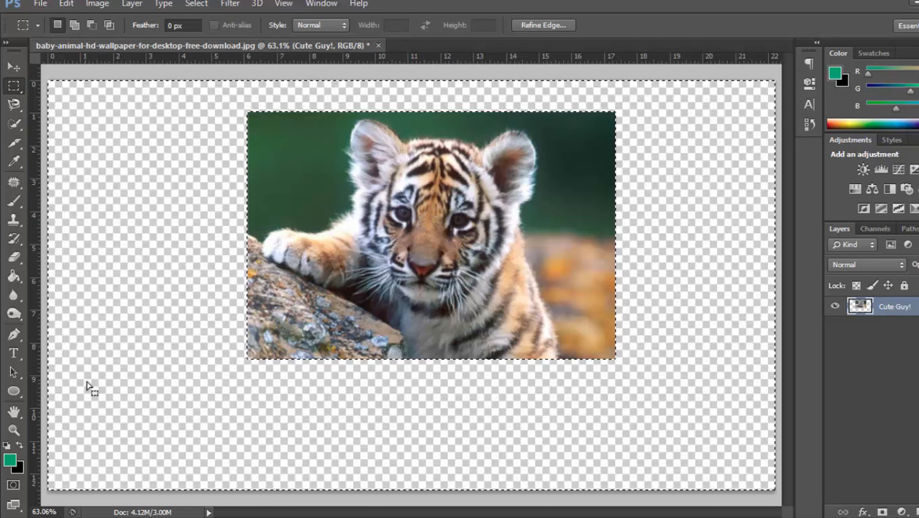
pyautogui.hotkey('ctrl', 'z')
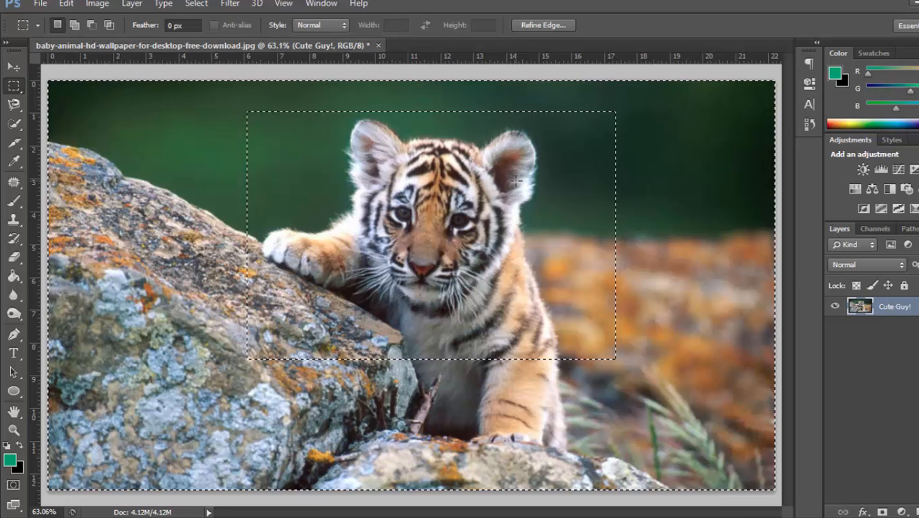
pyautogui.press('Delete')
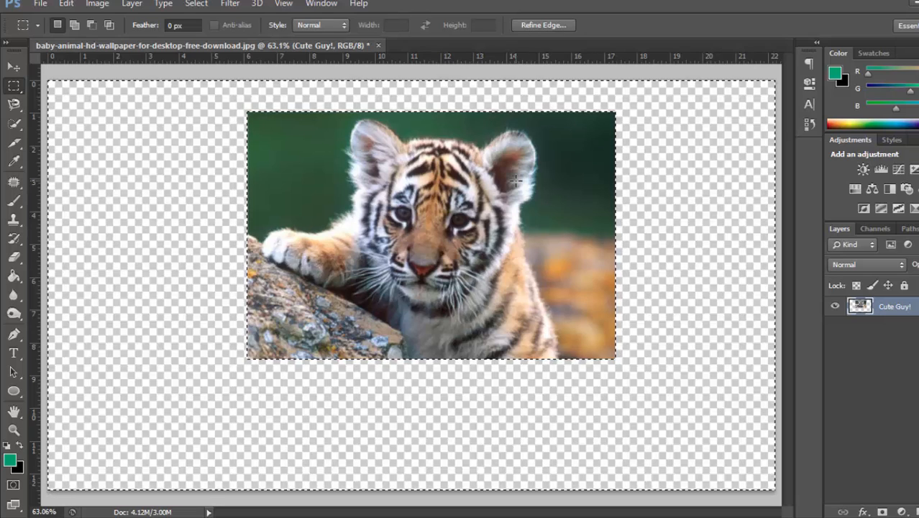
pyautogui.hotkey('ctrl', 'd')
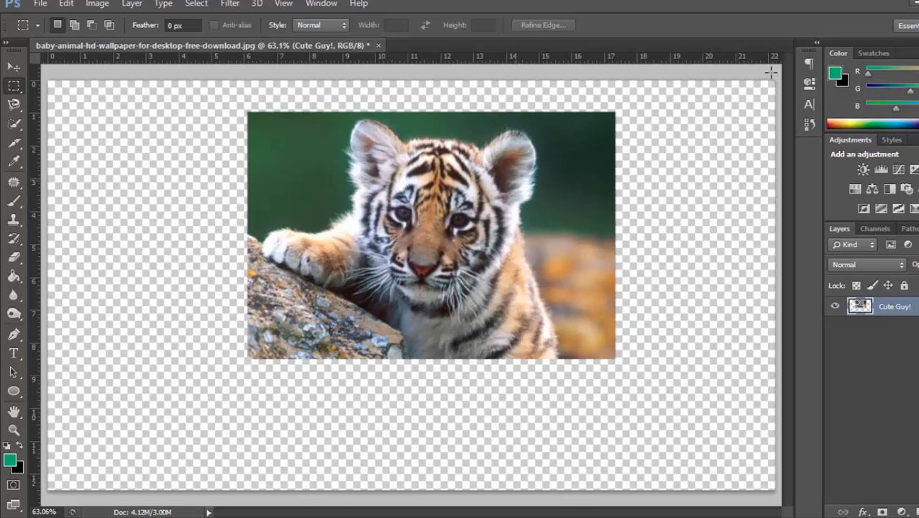
# - Review the latest recorded states in the document's history
pyautogui.click(808, 124)
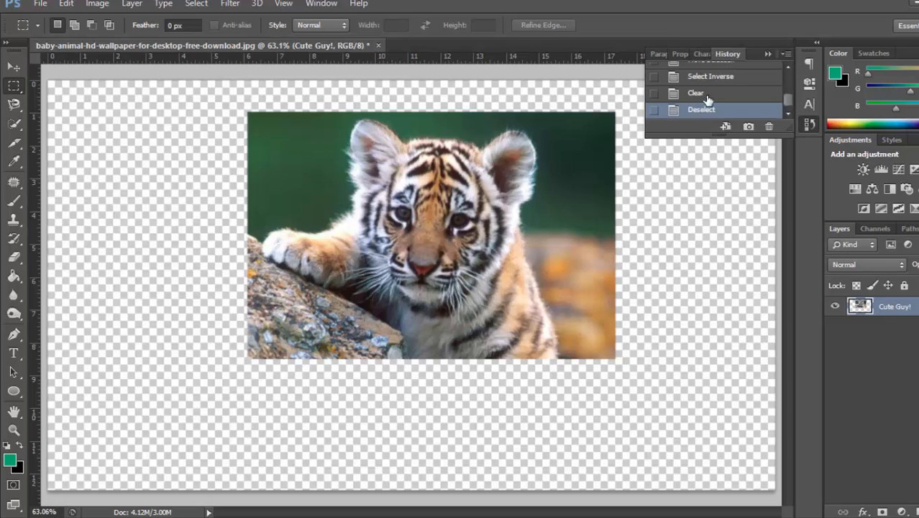
pyautogui.click(768, 61)
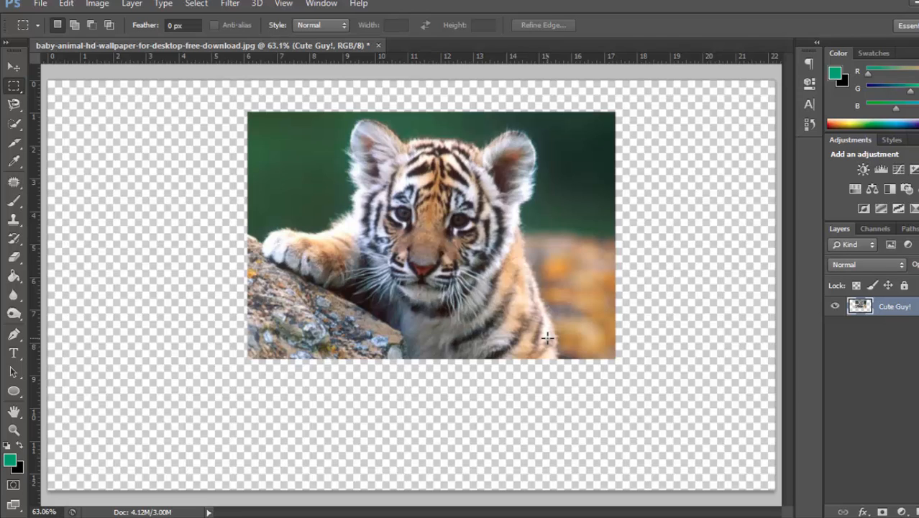
# - Try moving and resizing the cropped cub with Free Transform, scaling it both evenly and out of proportion, and cancel the transformation
pyautogui.hotkey('ctrl', 't')
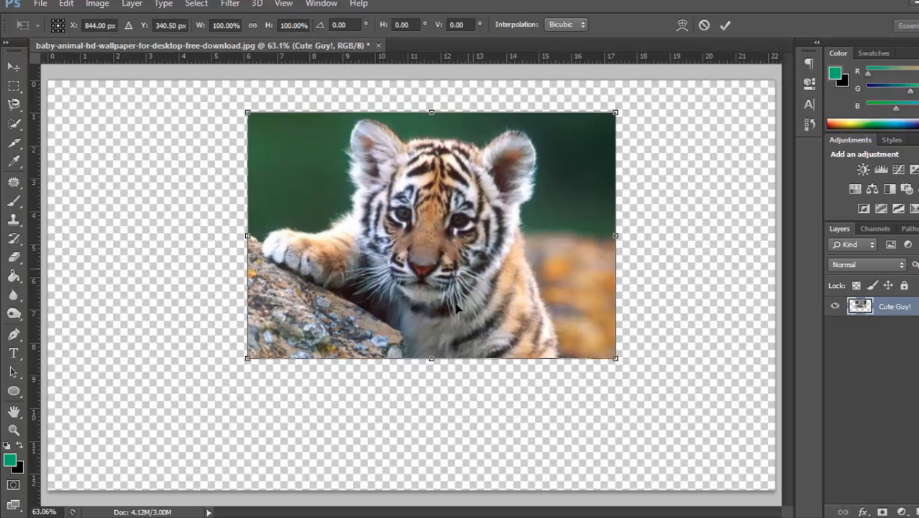
pyautogui.moveTo(457, 308); pyautogui.dragTo(431, 380)
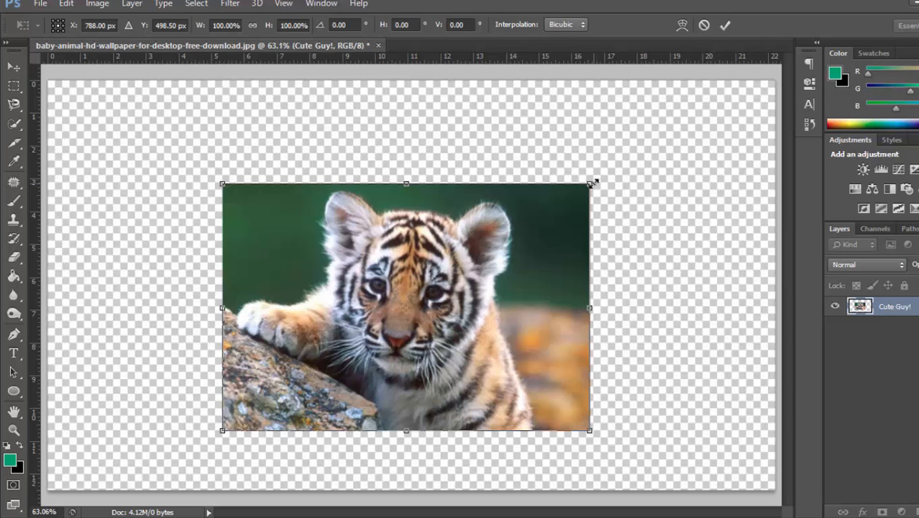
pyautogui.moveTo(591, 184); pyautogui.dragTo(684, 231)
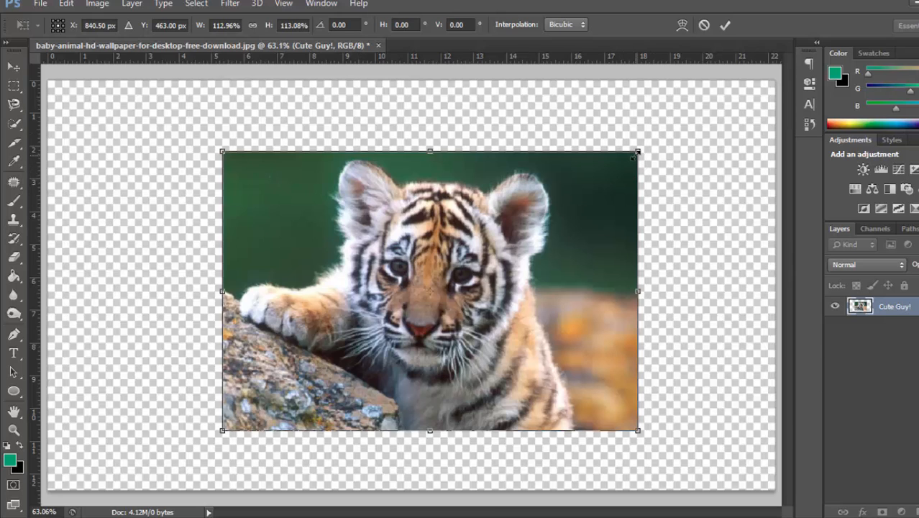
pyautogui.moveTo(636, 153); pyautogui.dragTo(596, 187)
pyautogui.moveTo(597, 185); pyautogui.dragTo(402, 88)
pyautogui.press('shift')
pyautogui.hotkey('ctrl', 'z')
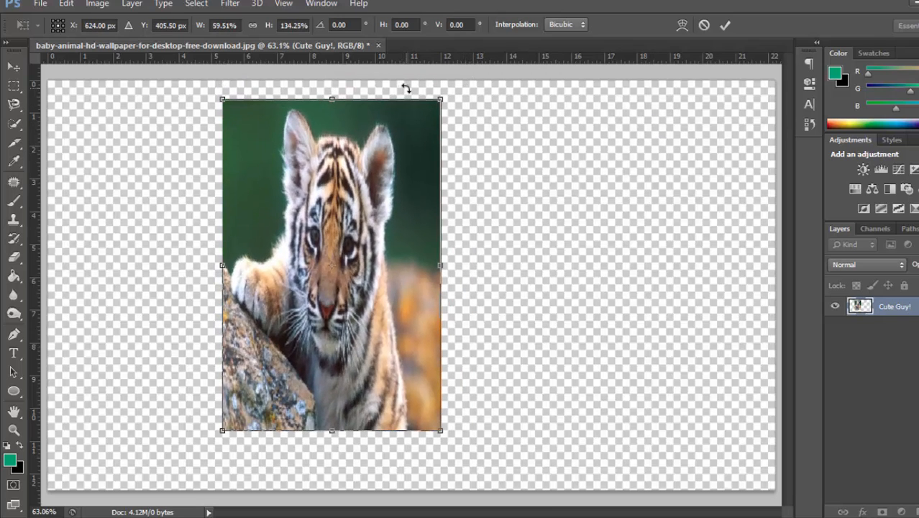
pyautogui.press('Escape')
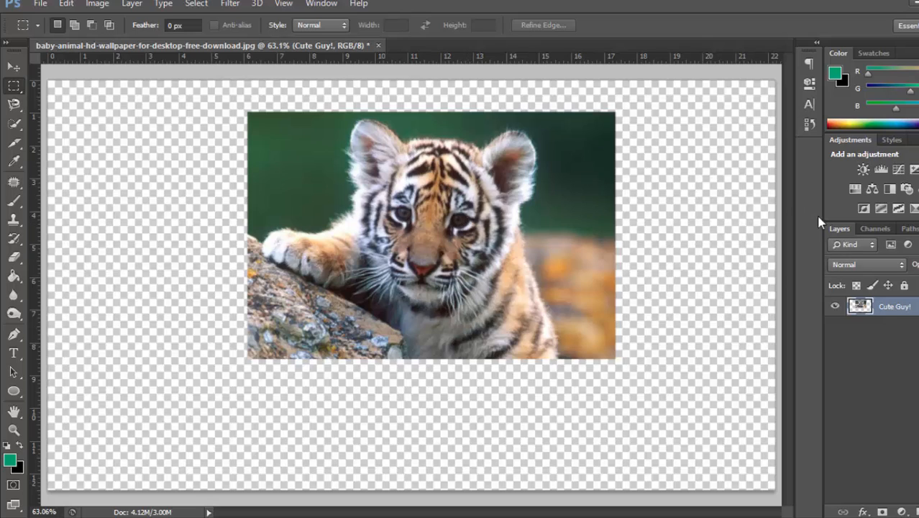
# - Revert the document to the Select Inverse history state to bring back the full photo, and clear the selection
pyautogui.click(810, 125)
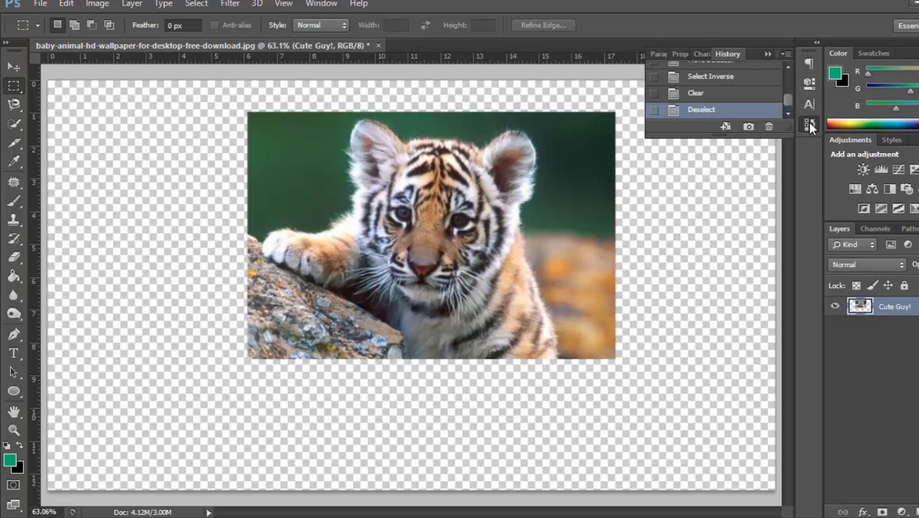
pyautogui.click(721, 77)
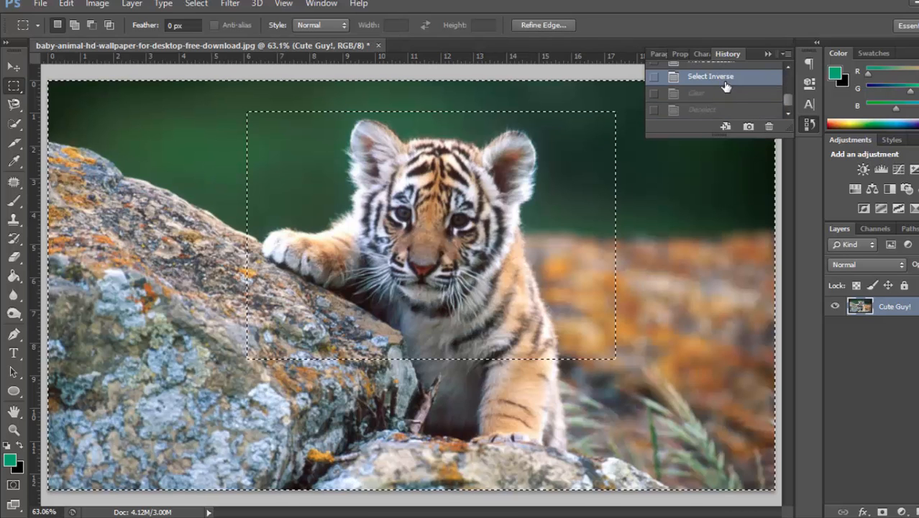
pyautogui.click(768, 55)
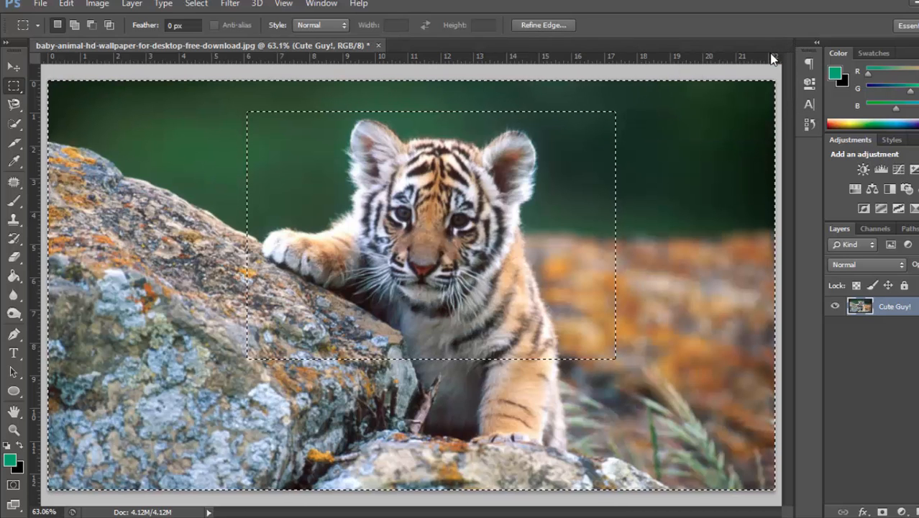
pyautogui.hotkey('ctrl', 'd')
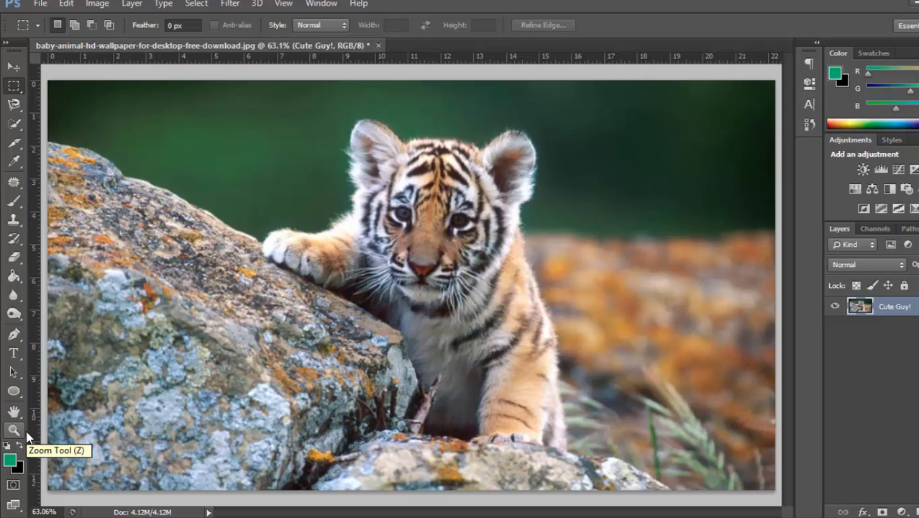
# - Try the Rectangle tool by drawing a shape about 540 by 432 px over the rock and background, and undo it
pyautogui.click(31, 389)
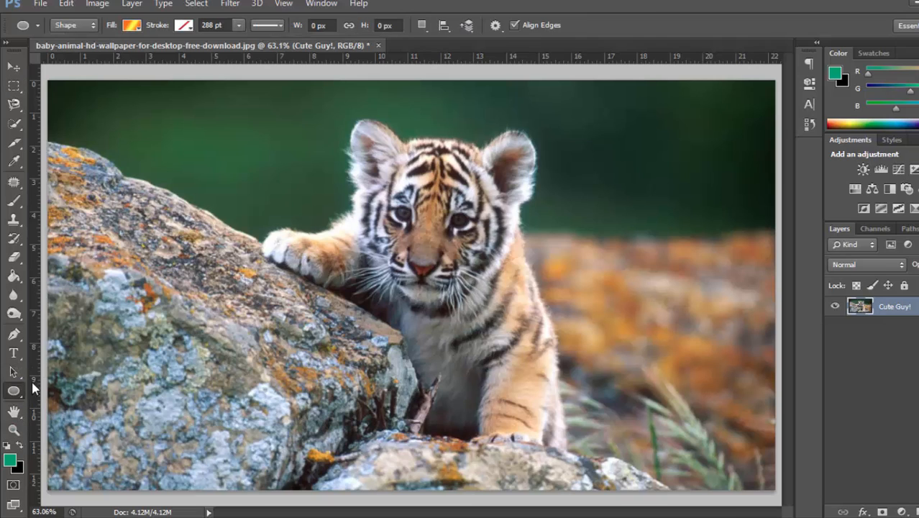
pyautogui.rightClick(14, 390)
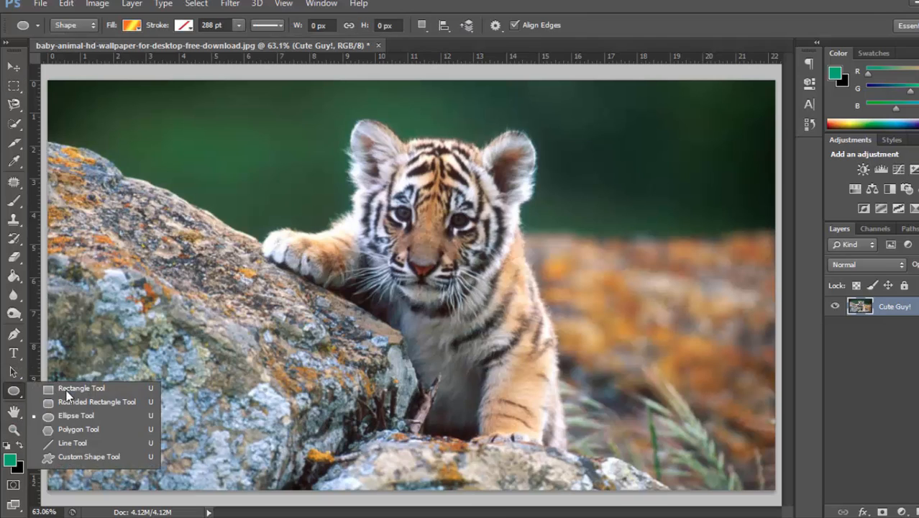
pyautogui.click(66, 388)
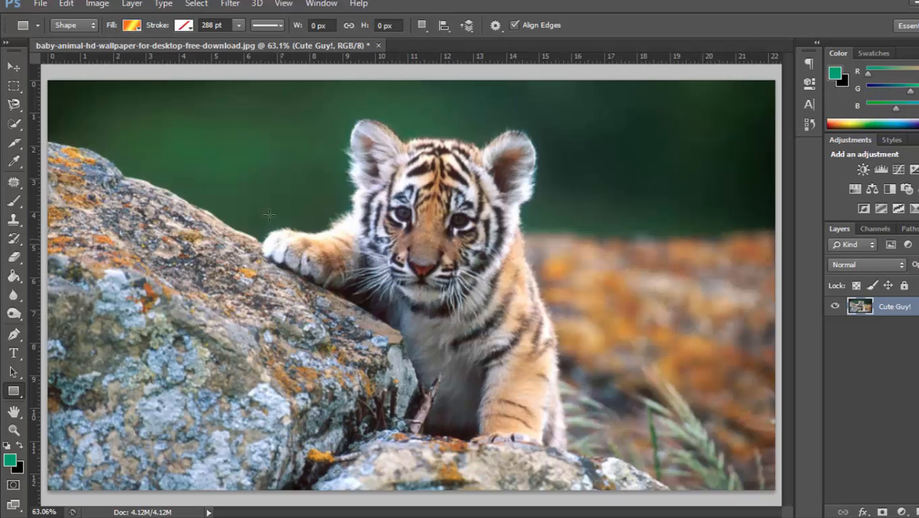
pyautogui.moveTo(136, 100); pyautogui.dragTo(382, 297)
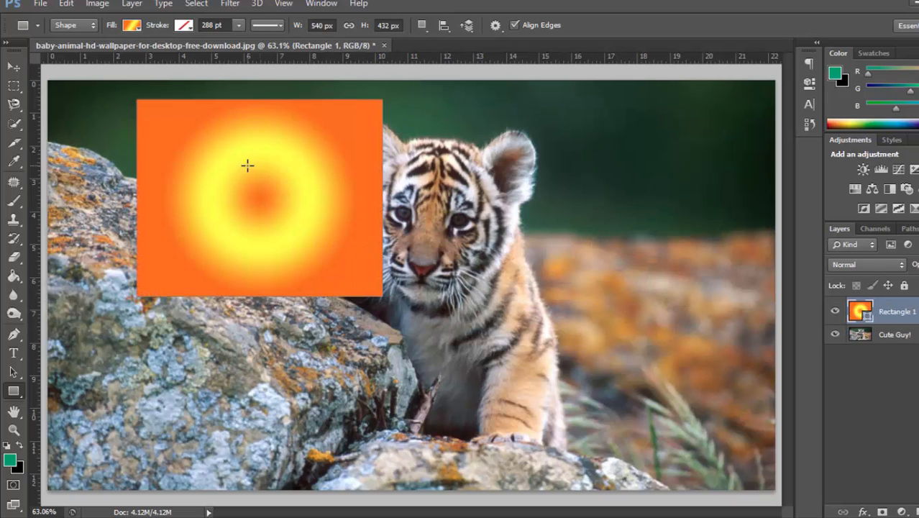
pyautogui.hotkey('ctrl', 'z')
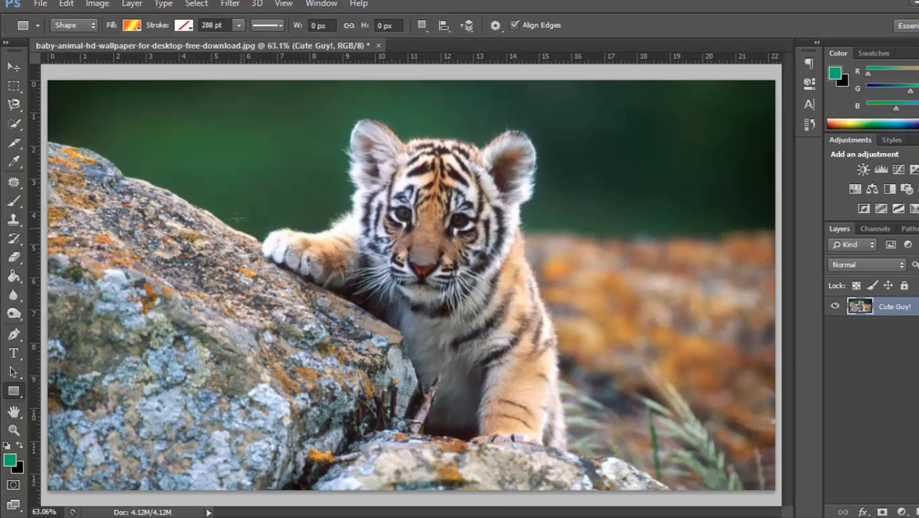
# - Draw a gradient-filled square about 320 by 320 px beside the cub's raised paw and move it to the other side of the cub
pyautogui.moveTo(237, 218); pyautogui.dragTo(634, 290)
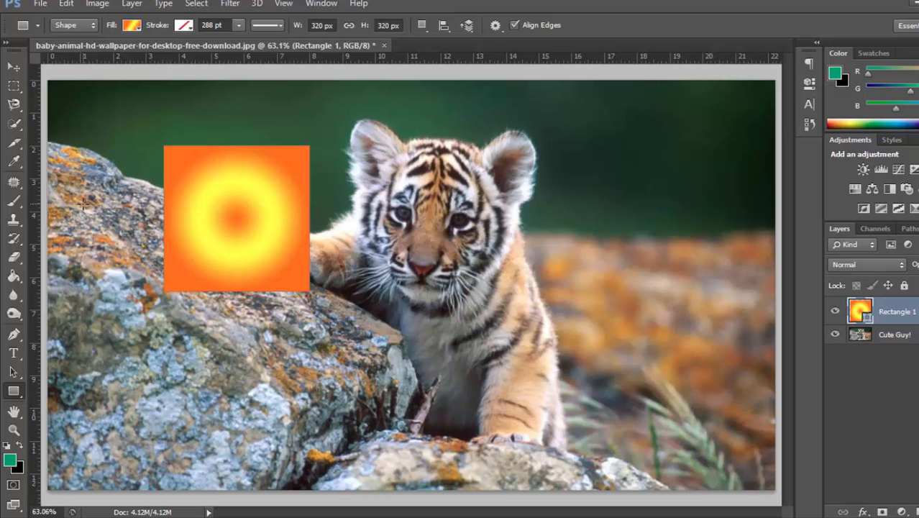
pyautogui.press('v')
pyautogui.moveTo(287, 234); pyautogui.dragTo(661, 281)
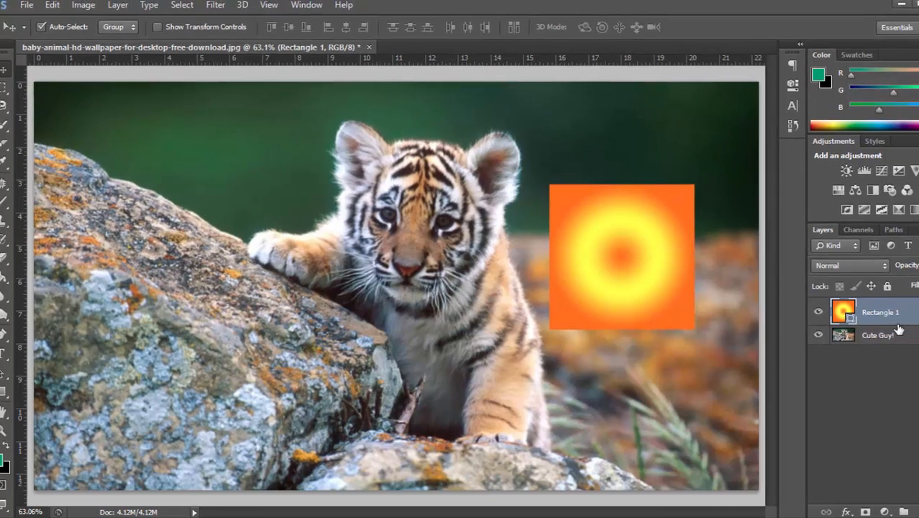
# - Duplicate the square's layer, try moving the copy onto the rock, and delete the copy
pyautogui.moveTo(909, 320); pyautogui.dragTo(877, 511)
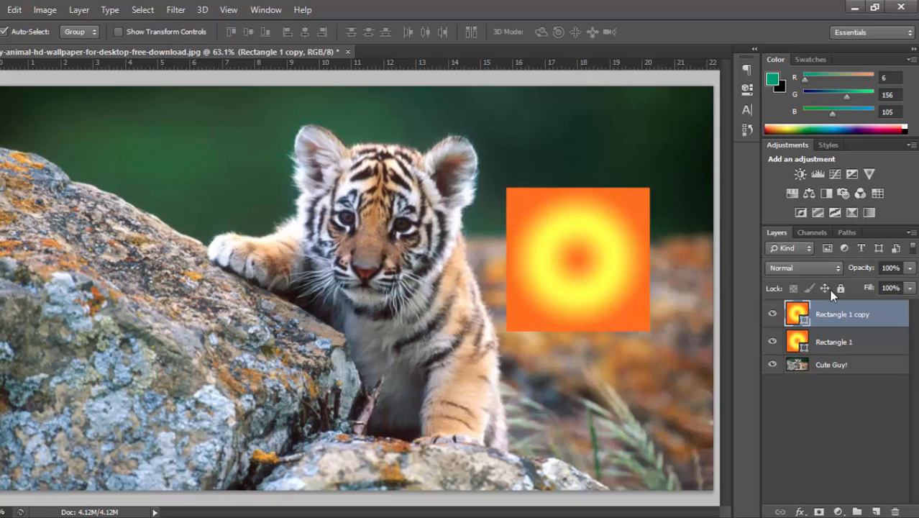
pyautogui.moveTo(541, 293); pyautogui.dragTo(141, 267)
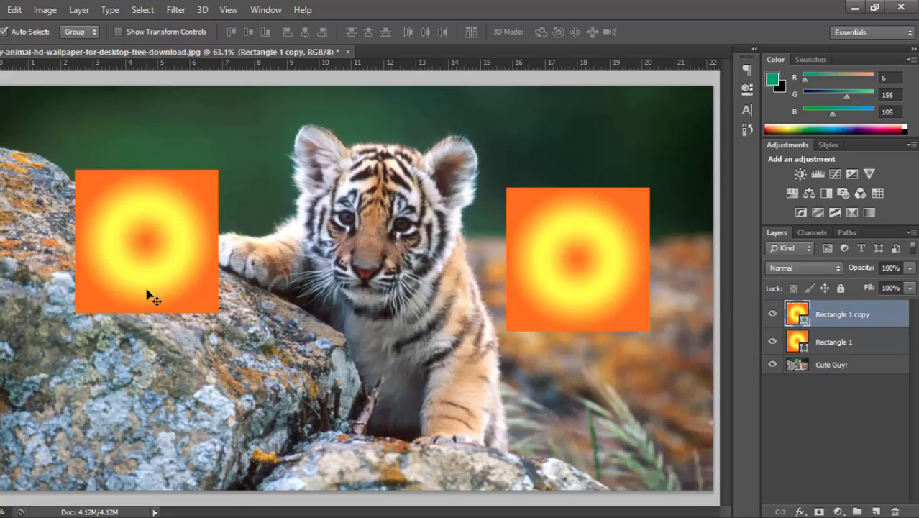
pyautogui.hotkey('ctrl', 'z')
pyautogui.press('Delete')
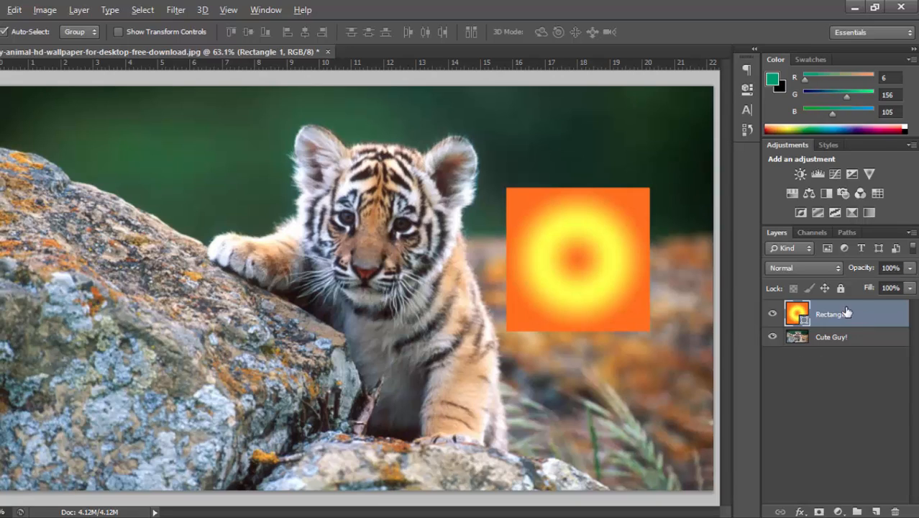
# - Copy the square five times across the photo with the Move tool, and delete the last copy over the cub's feet
pyautogui.moveTo(641, 266); pyautogui.dragTo(275, 266)
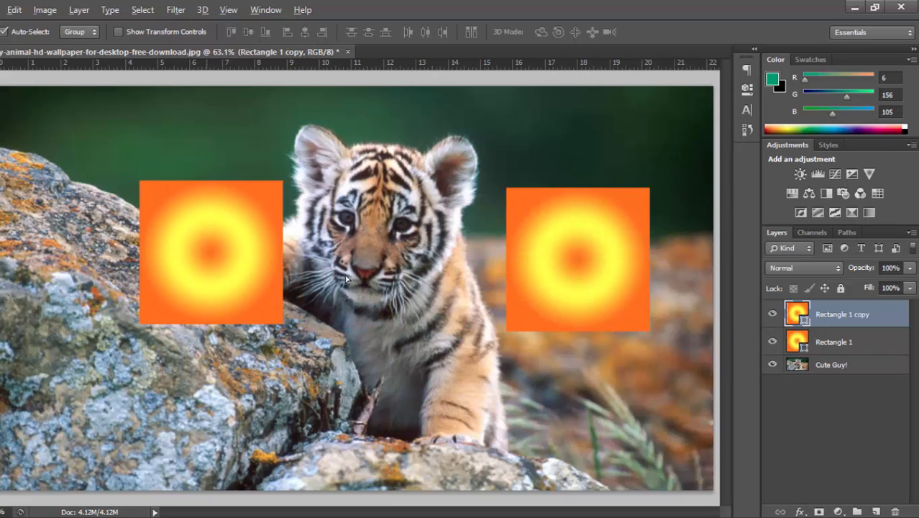
pyautogui.moveTo(219, 256); pyautogui.dragTo(407, 261)
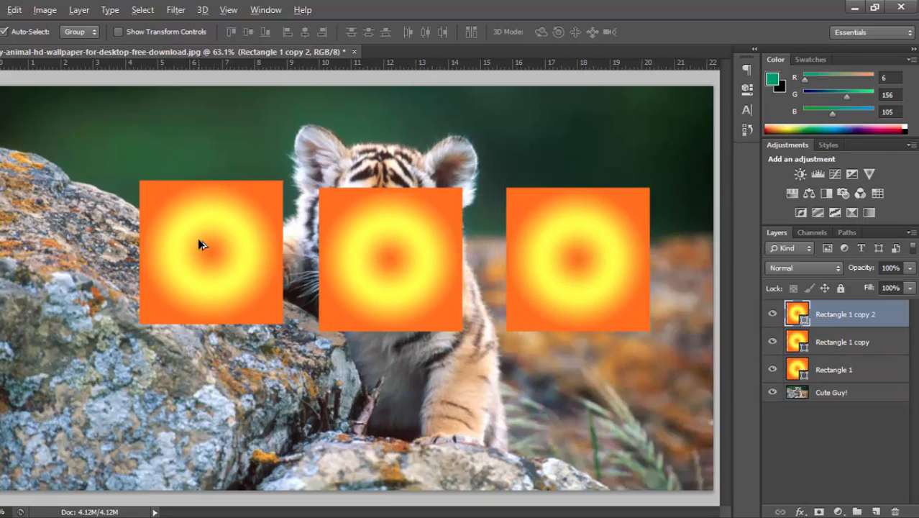
pyautogui.moveTo(201, 245); pyautogui.dragTo(197, 396)
pyautogui.moveTo(204, 452); pyautogui.dragTo(67, 421)
pyautogui.moveTo(388, 255); pyautogui.dragTo(484, 443)
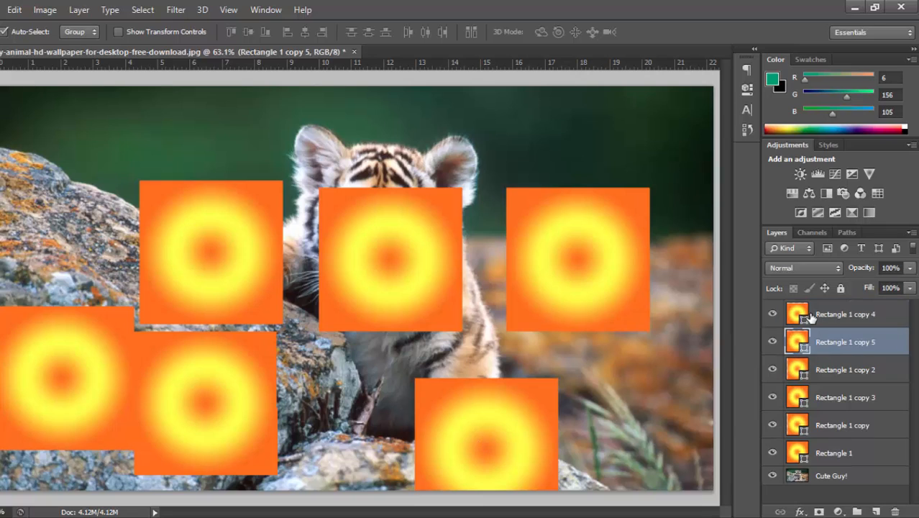
pyautogui.press('Delete')
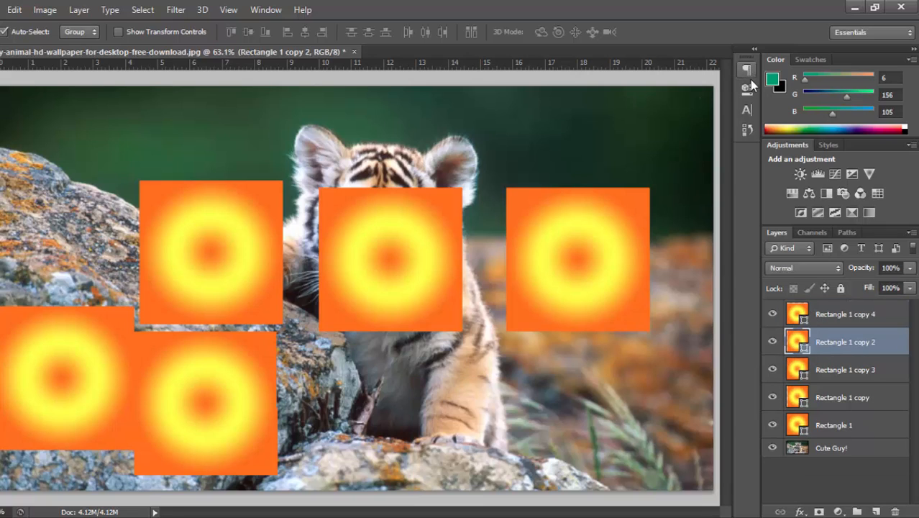
# - Revert to the Duplicate Layer history state and delete the Rectangle 1 copy layer
pyautogui.click(748, 130)
pyautogui.scroll(2, 647, 79)
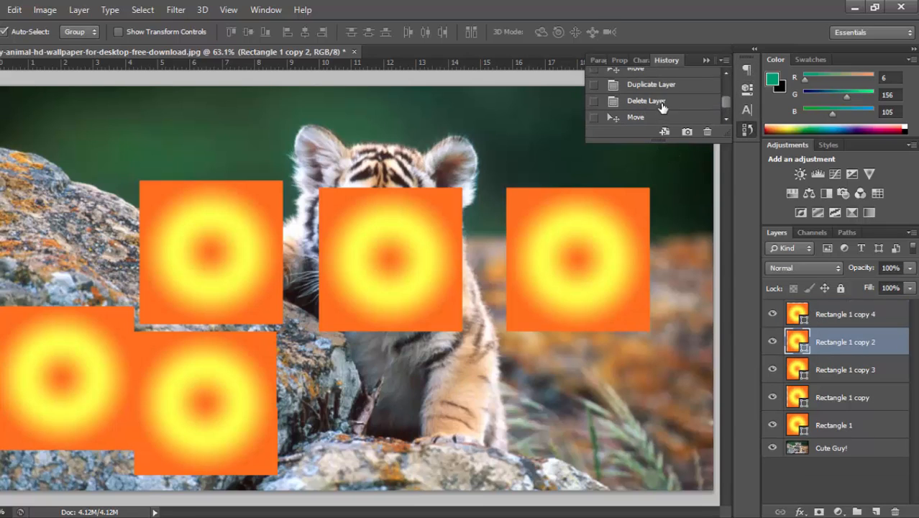
pyautogui.click(665, 85)
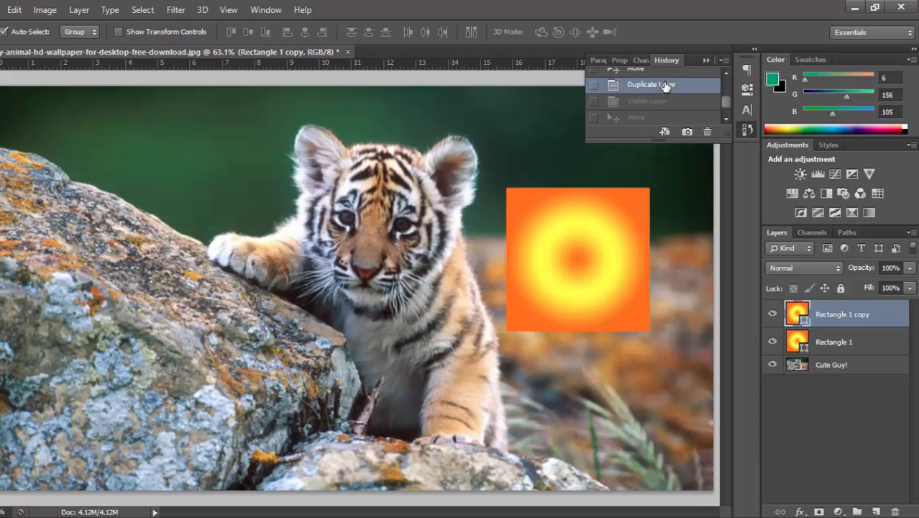
pyautogui.click(707, 61)
pyautogui.press('Delete')
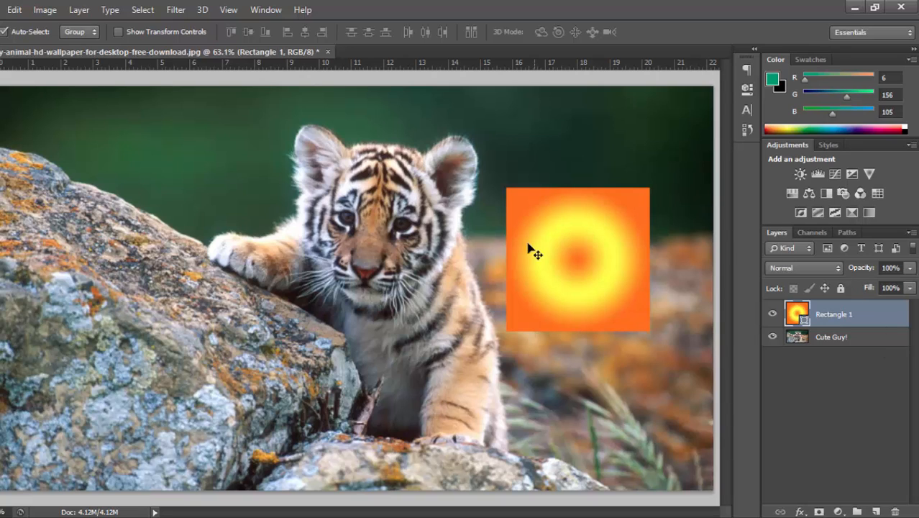
# - Move the gradient square onto the rock and back across the photo over the side of the cub's face
pyautogui.moveTo(587, 262); pyautogui.dragTo(130, 242)
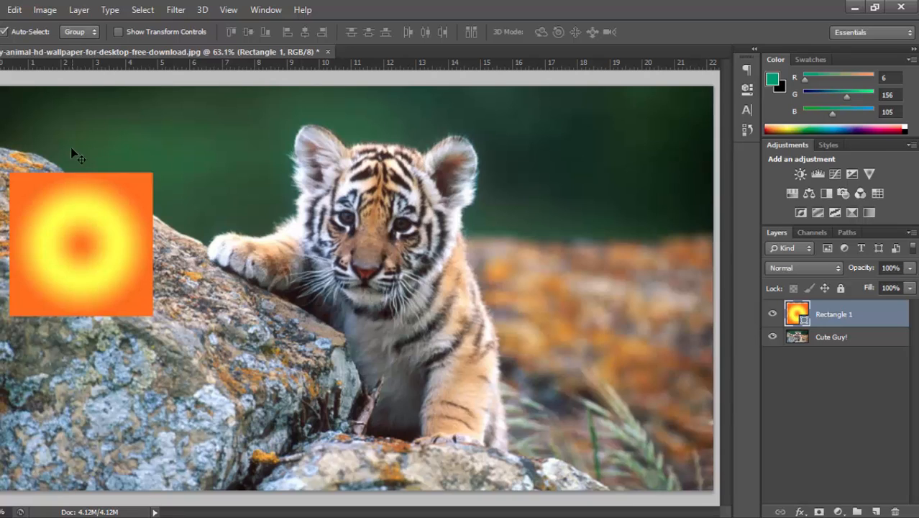
pyautogui.moveTo(57, 232); pyautogui.dragTo(407, 238)
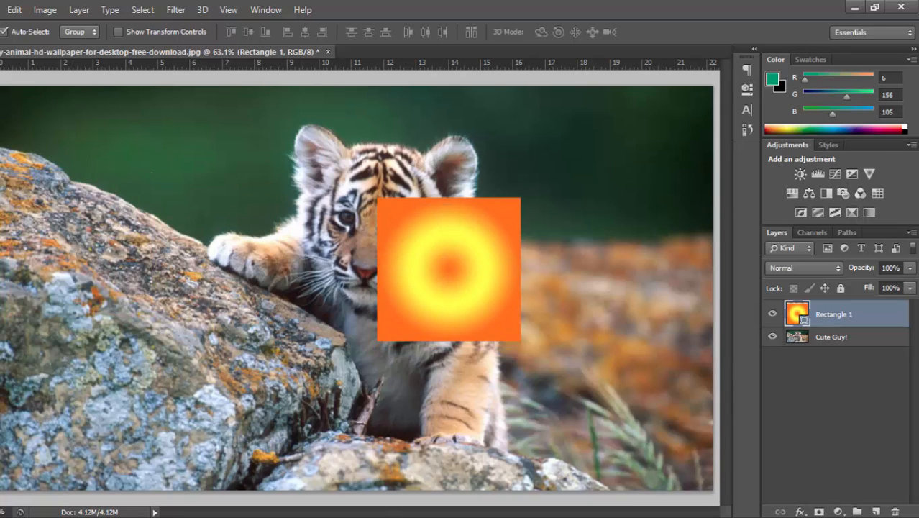
pyautogui.click(89, 8)
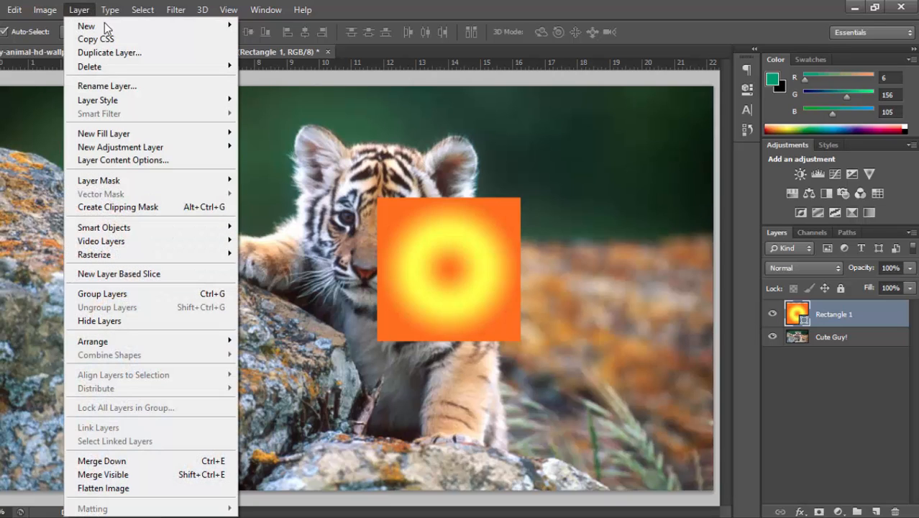
pyautogui.click(562, 2)
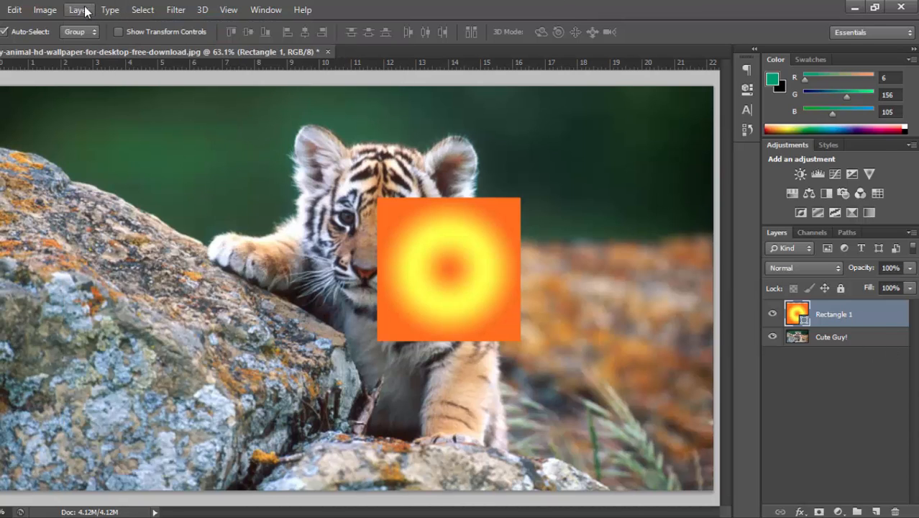
# - Select the entire canvas and move the gradient square together with the selection down over the cub's chest and raised paw
pyautogui.click(146, 9)
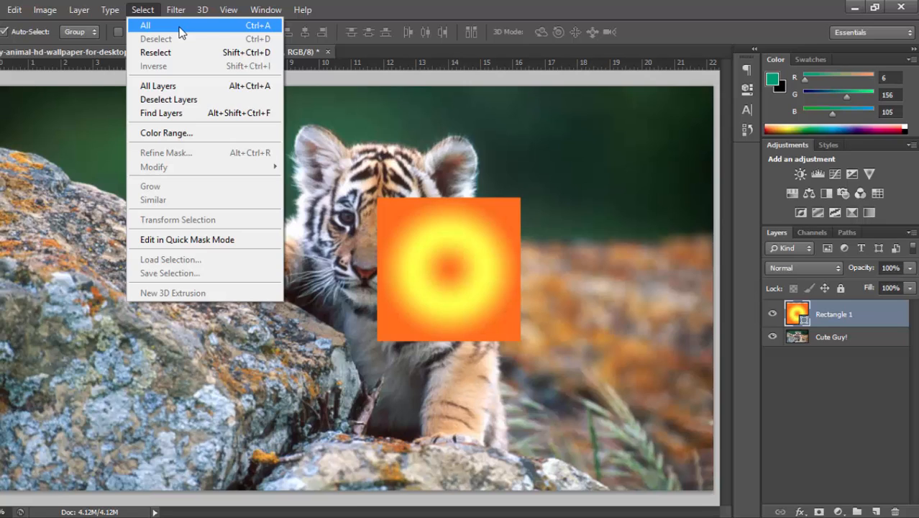
pyautogui.click(513, 4)
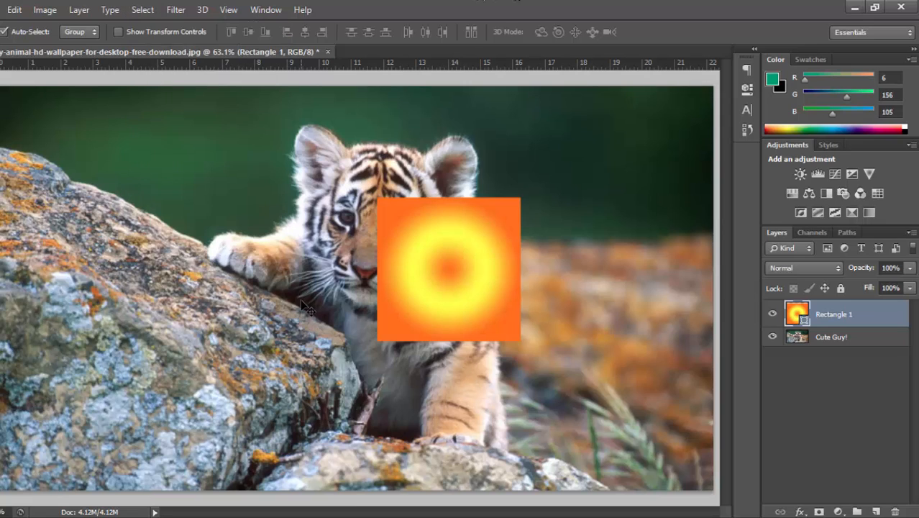
pyautogui.hotkey('ctrl', 'a')
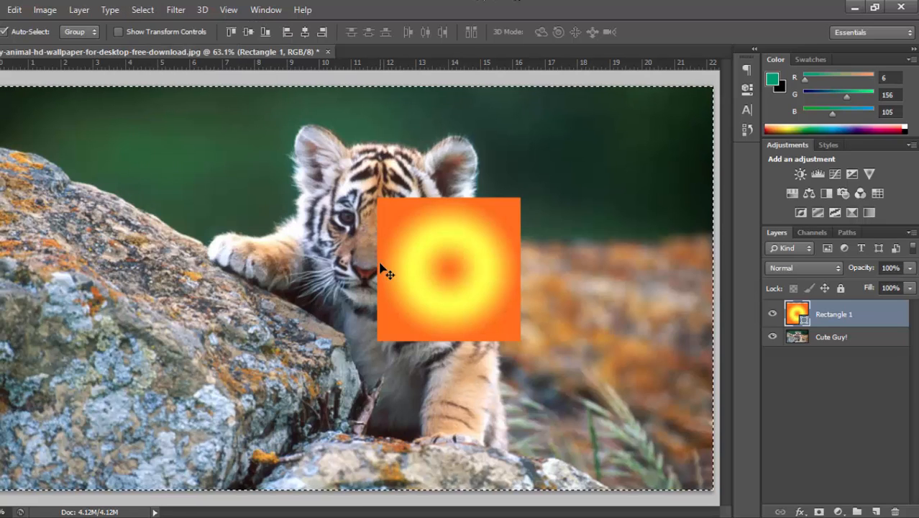
pyautogui.moveTo(252, 254); pyautogui.dragTo(187, 289)
pyautogui.moveTo(379, 344); pyautogui.dragTo(388, 322)
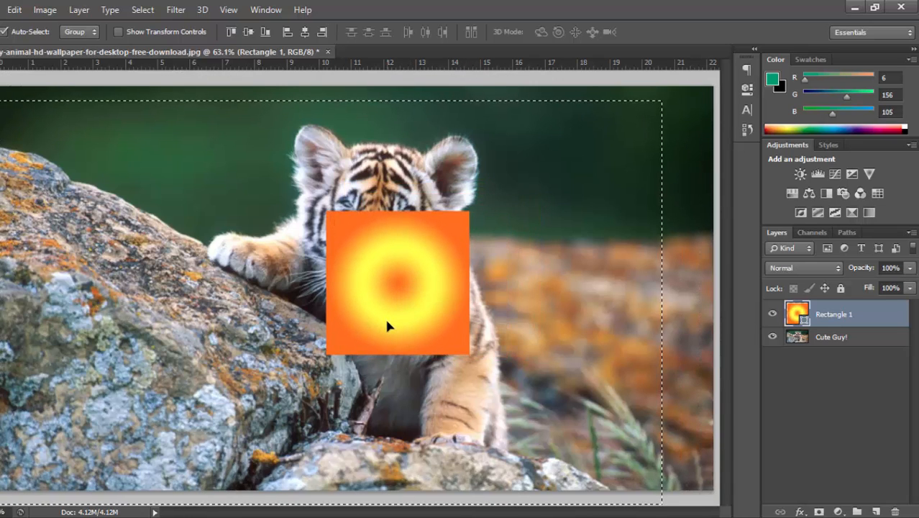
pyautogui.moveTo(495, 286); pyautogui.dragTo(394, 440)
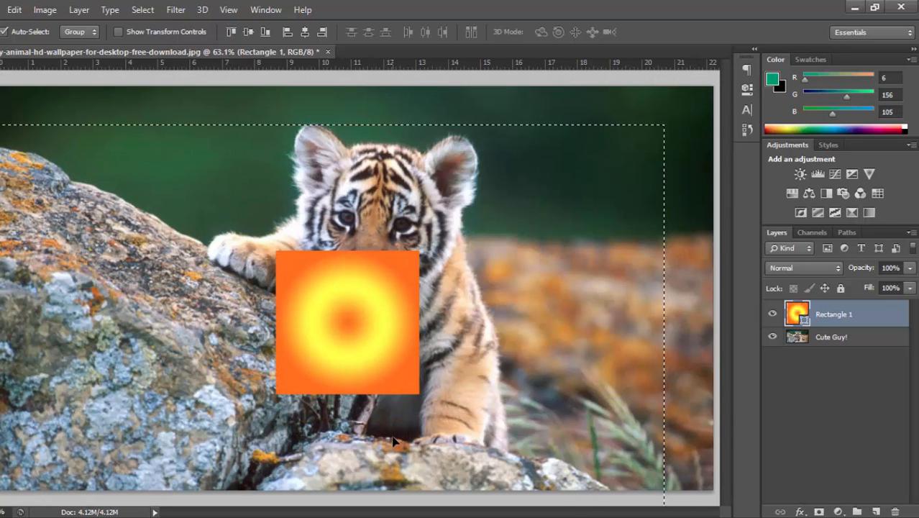
# - Move the gradient square across the grass, the cub's chest and the rock, and delete the Rectangle 1 layer
pyautogui.moveTo(488, 307); pyautogui.dragTo(547, 378)
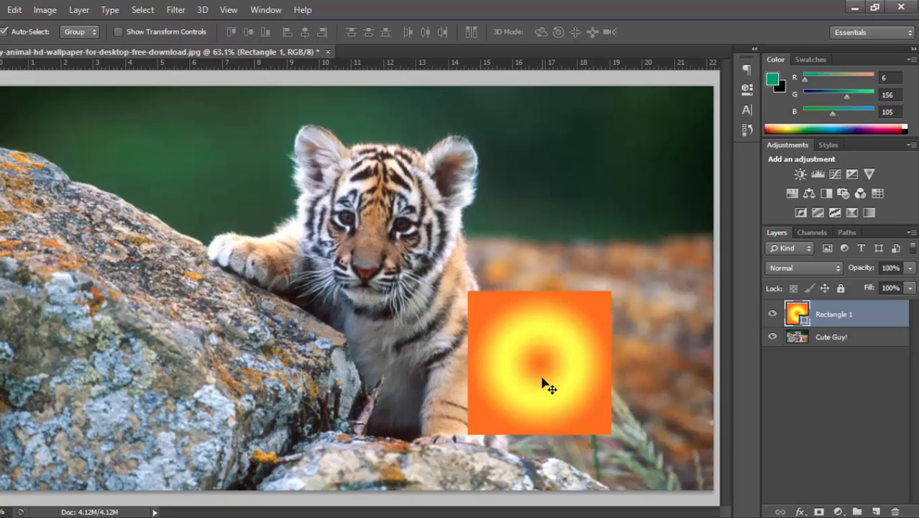
pyautogui.moveTo(547, 384); pyautogui.dragTo(318, 293)
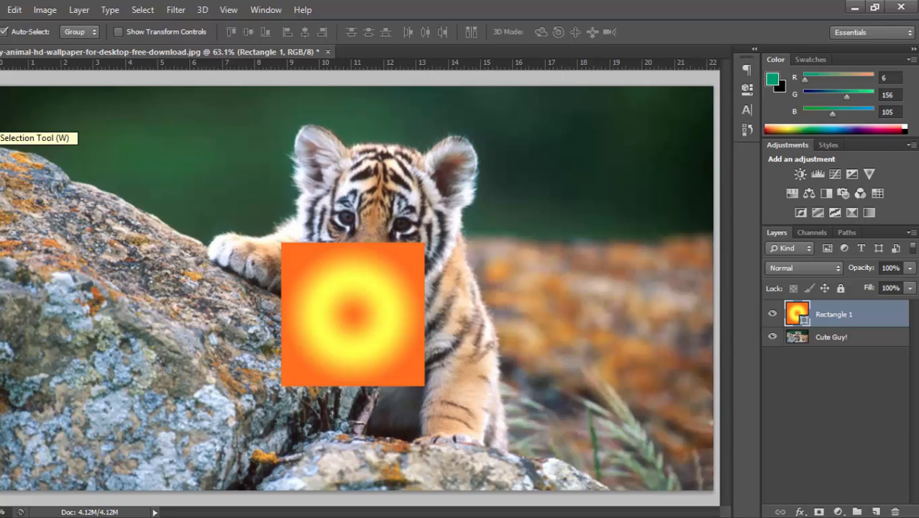
pyautogui.moveTo(322, 328); pyautogui.dragTo(180, 319)
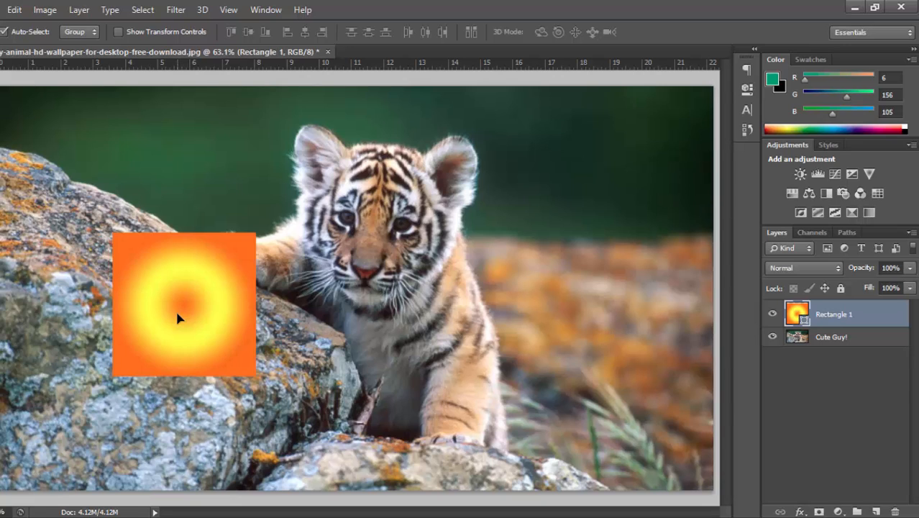
pyautogui.press('Delete')
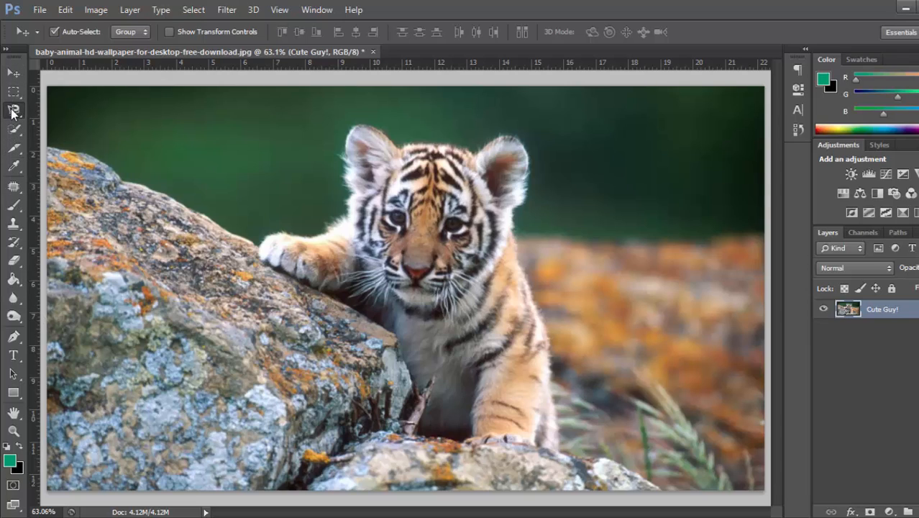
# - Try the Quick Selection tool on the cub's face with a brush size of 250, and clear the selection
pyautogui.click(11, 111)
pyautogui.click(13, 129)
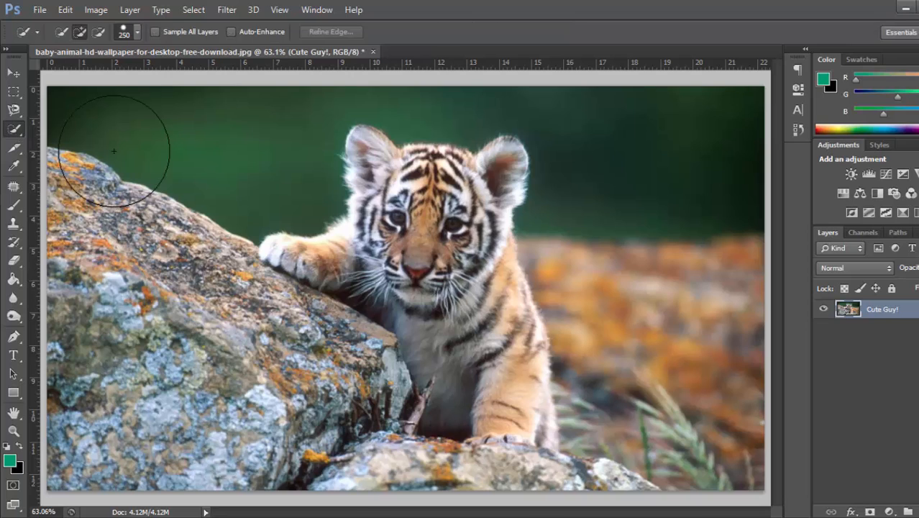
pyautogui.moveTo(446, 213)
pyautogui.mouseDown()
pyautogui.moveTo(420, 244)
pyautogui.moveTo(432, 230)
pyautogui.mouseUp()
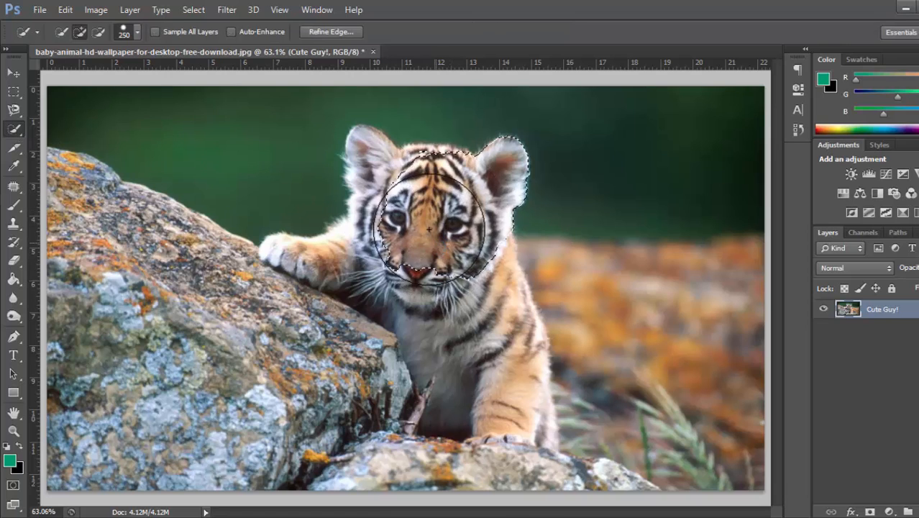
pyautogui.hotkey('ctrl', 'd')
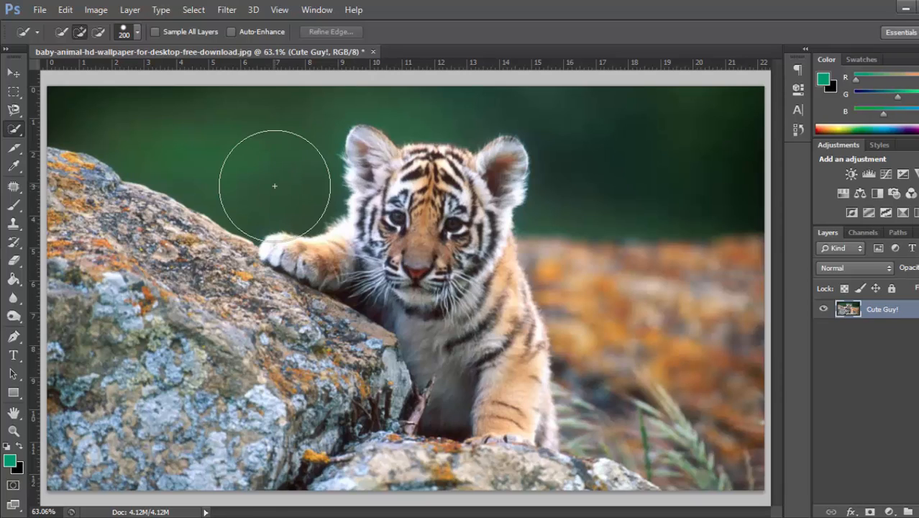
# - Resize the Quick Selection brush repeatedly, shrinking it to 100 and enlarging it to 300
pyautogui.press('[')
pyautogui.press('[')
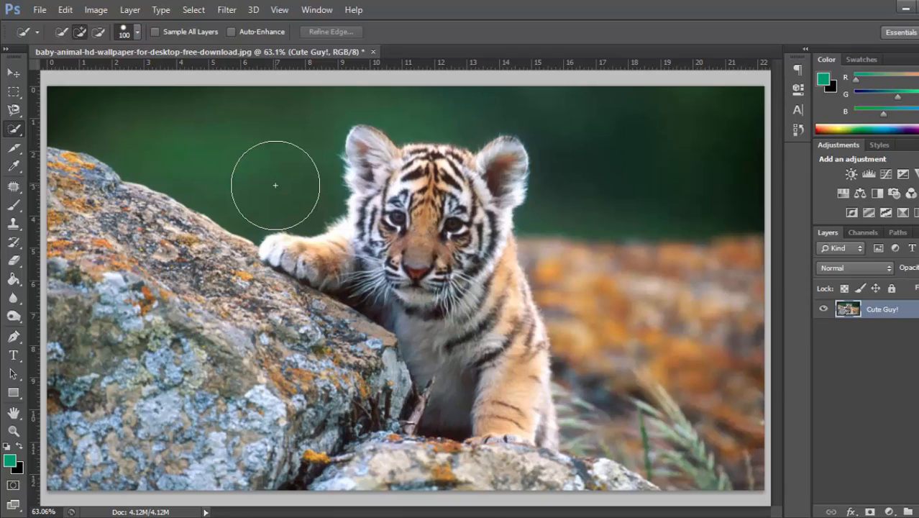
pyautogui.press('[')
pyautogui.press(']')
pyautogui.press(']')
pyautogui.press(']')
pyautogui.press(']')
pyautogui.press(']')
pyautogui.press(']')
pyautogui.press(']')
pyautogui.press(']')
pyautogui.press(']')
pyautogui.press('[')
pyautogui.press('[')
pyautogui.press(']')
pyautogui.press(']')
pyautogui.press(']')
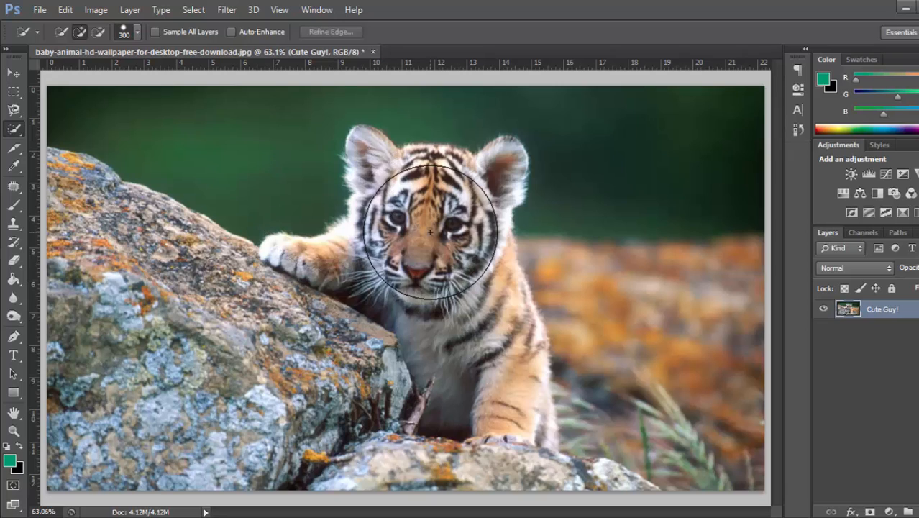
# - Reduce the brush size to 150 and quick-select the cub's head, raised paw and body
pyautogui.press('[')
pyautogui.press('[')
pyautogui.press('[')
pyautogui.press('[')
pyautogui.moveTo(430, 232)
pyautogui.mouseDown()
pyautogui.moveTo(424, 212)
pyautogui.moveTo(425, 287)
pyautogui.moveTo(488, 328)
pyautogui.moveTo(509, 394)
pyautogui.moveTo(501, 369)
pyautogui.moveTo(331, 216)
pyautogui.moveTo(352, 244)
pyautogui.moveTo(327, 242)
pyautogui.moveTo(381, 215)
pyautogui.moveTo(421, 169)
pyautogui.moveTo(385, 163)
pyautogui.moveTo(468, 187)
pyautogui.moveTo(475, 223)
pyautogui.moveTo(503, 172)
pyautogui.moveTo(482, 176)
pyautogui.mouseUp()
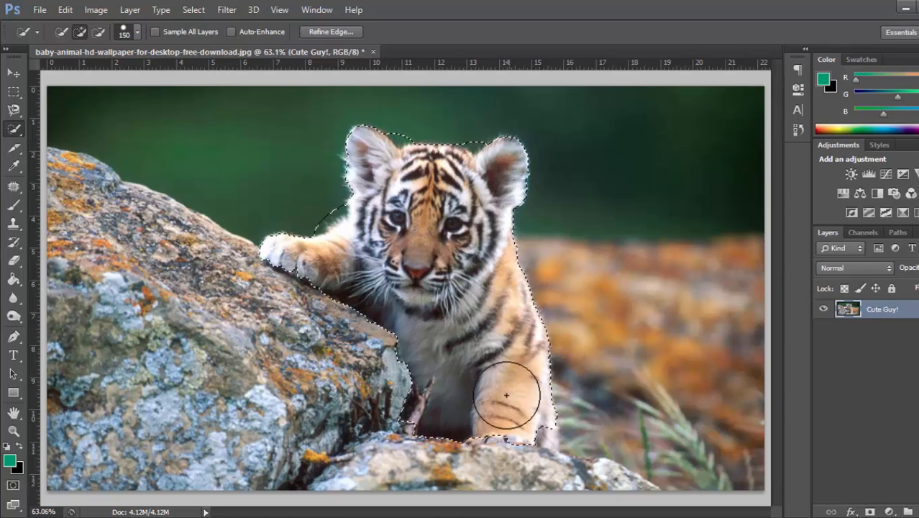
# - Extend the selection over the cub's feet and subtract the rock beneath them
pyautogui.moveTo(527, 428)
pyautogui.mouseDown()
pyautogui.moveTo(506, 399)
pyautogui.moveTo(526, 442)
pyautogui.moveTo(498, 483)
pyautogui.mouseUp()
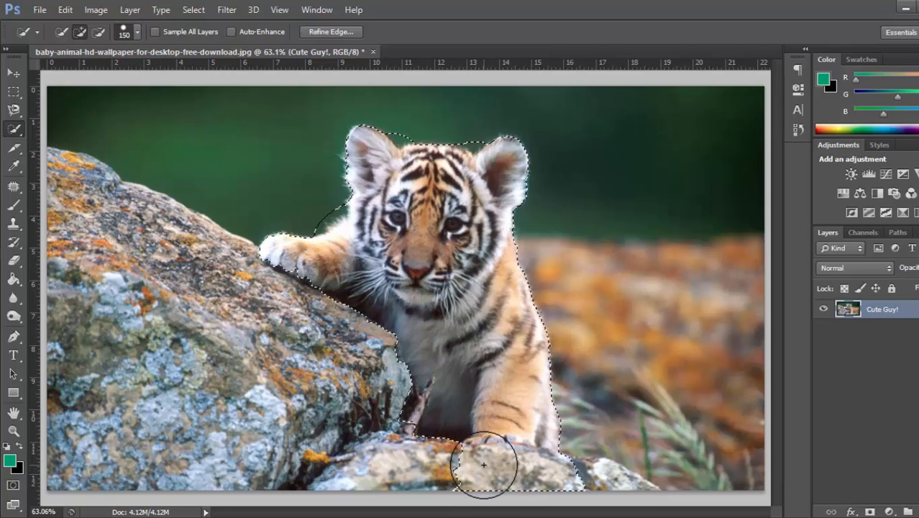
pyautogui.press('alt')
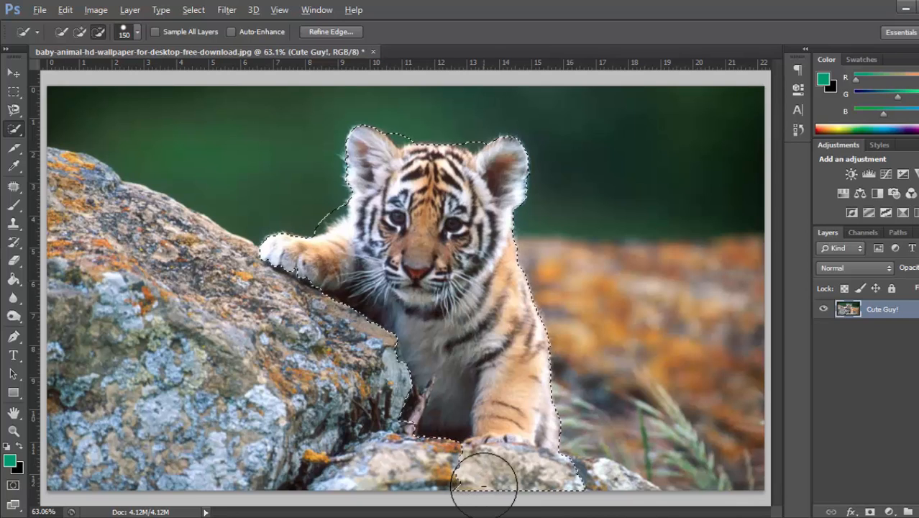
pyautogui.moveTo(479, 466)
pyautogui.mouseDown()
pyautogui.moveTo(476, 476)
pyautogui.moveTo(558, 483)
pyautogui.mouseUp()
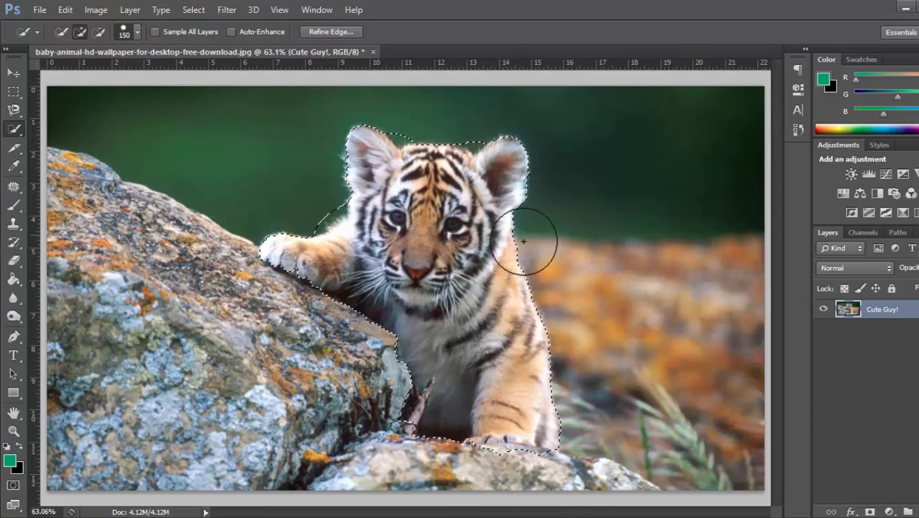
# - Reduce the brush size to 35 and subtract the green background between the ears and above the raised arm
pyautogui.press('alt')
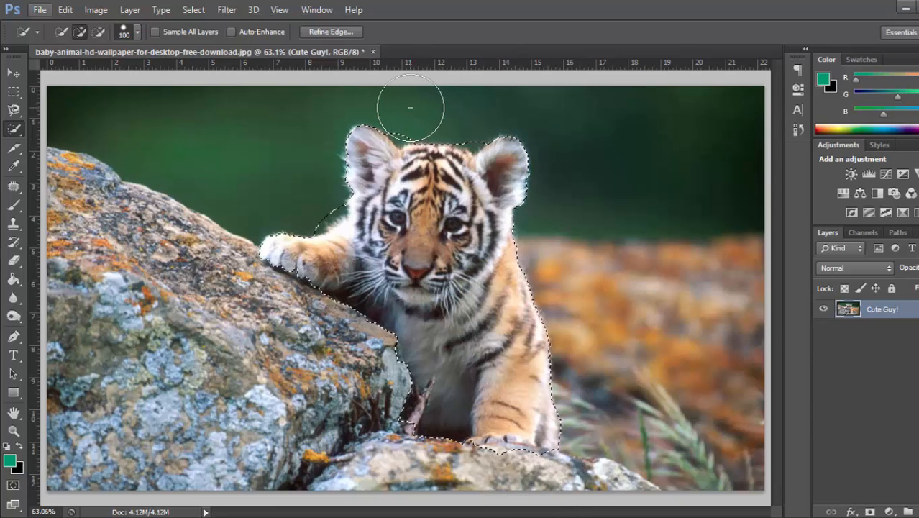
pyautogui.press('[')
pyautogui.press('[')
pyautogui.press('[')
pyautogui.press('[')
pyautogui.press('[')
pyautogui.press('[')
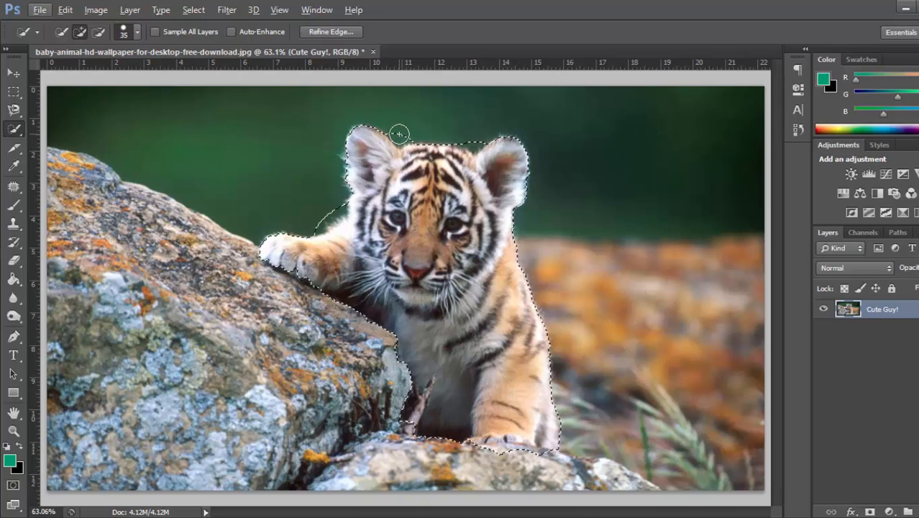
pyautogui.press('alt')
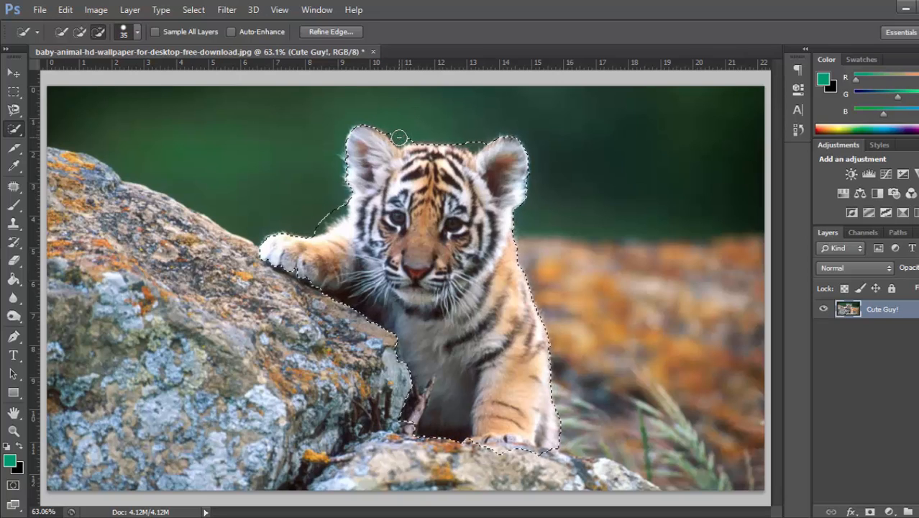
pyautogui.moveTo(419, 133); pyautogui.dragTo(500, 140)
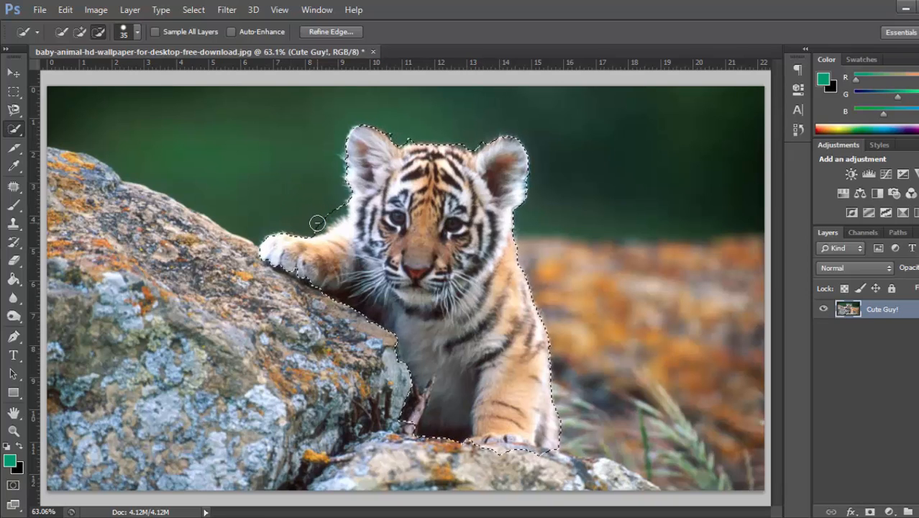
pyautogui.moveTo(318, 223); pyautogui.dragTo(340, 209)
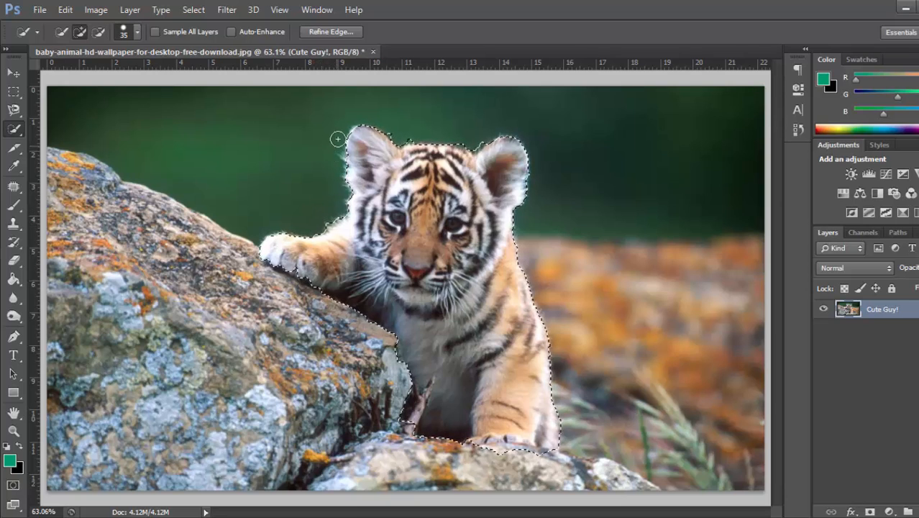
# - Subtract the twig between the rock and the cub's chest from the selection, reducing the brush size to 10
pyautogui.press('alt')
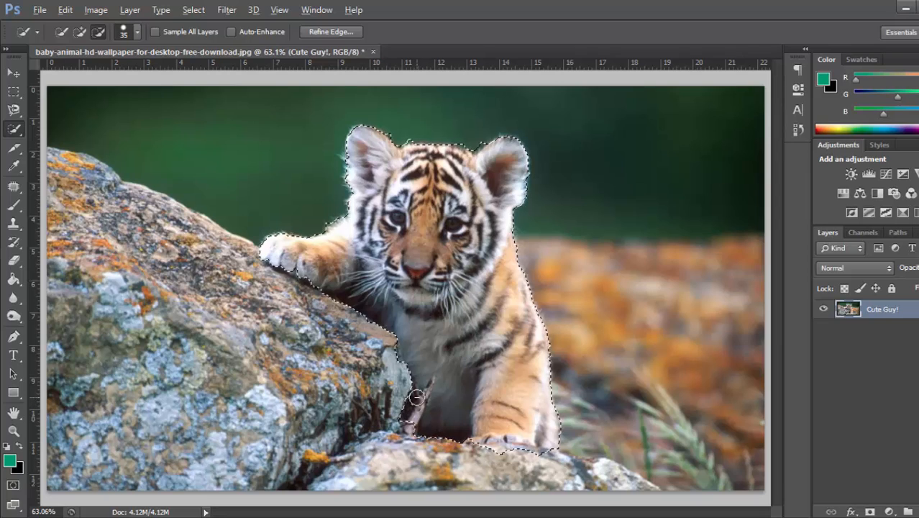
pyautogui.moveTo(418, 393); pyautogui.dragTo(409, 428)
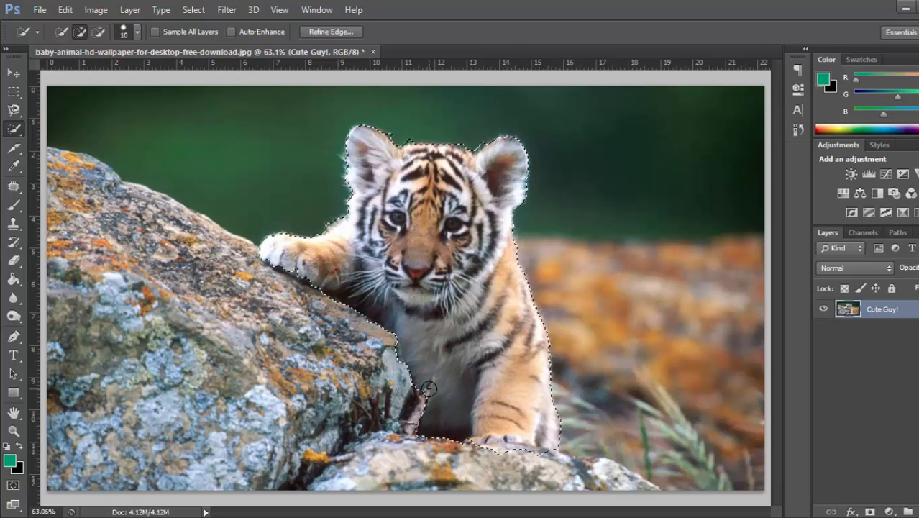
pyautogui.press('alt')
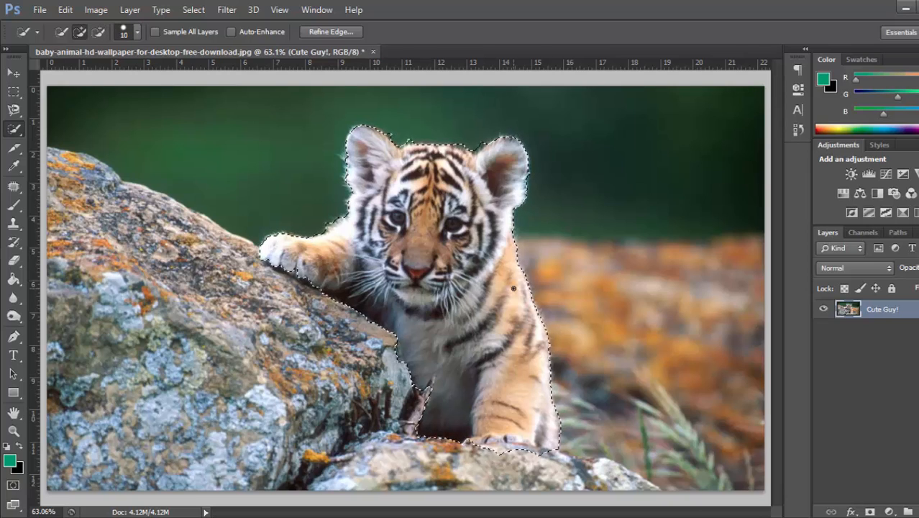